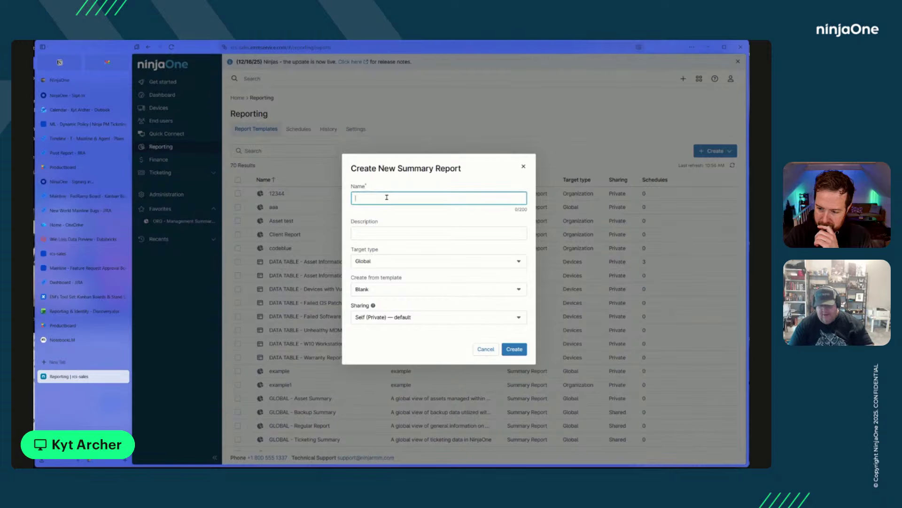
Step: Create a blank global summary report titled with the colleague's first name plus "likes Smooth Peanut Butter", described as "Because he is wrong"
type("Robert ")
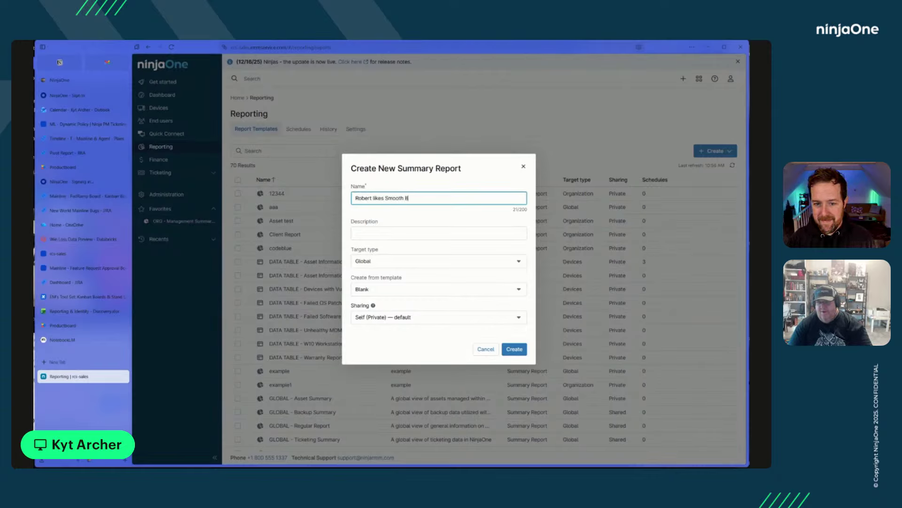
type("likes Smooth Peanut Butter")
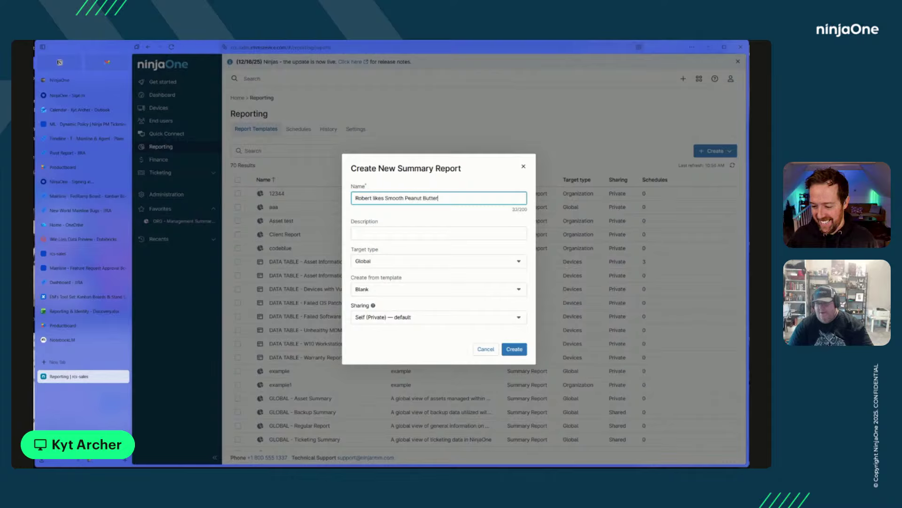
left_click(402, 233)
type("Because he is wrong")
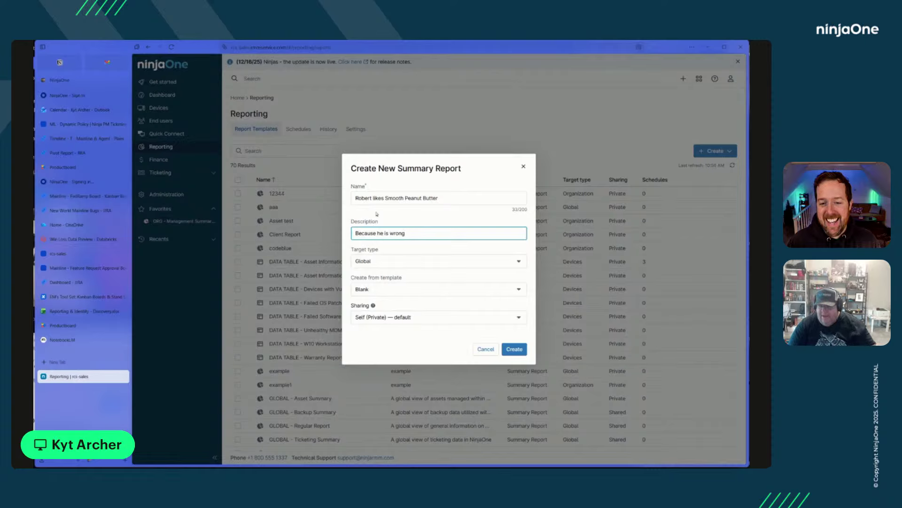
left_click(512, 349)
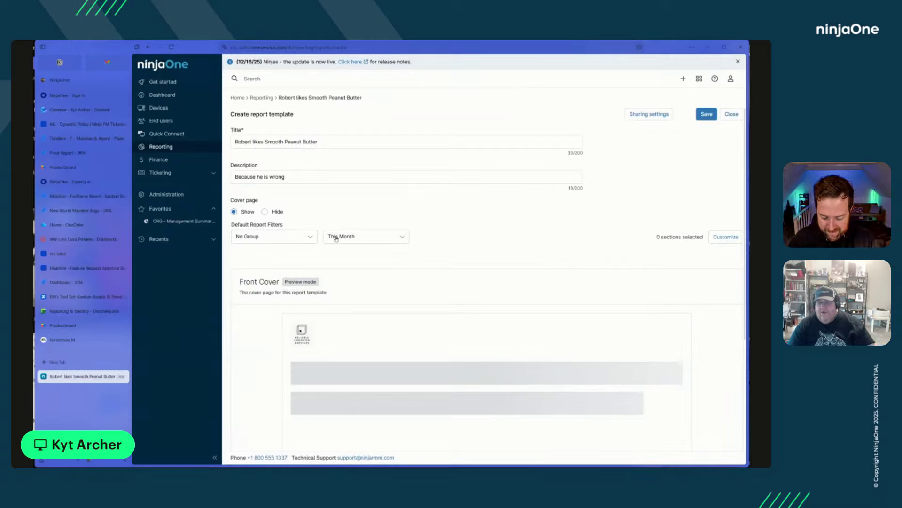
Step: Preview the report's front cover and set the cover page to Hide
left_click(265, 213)
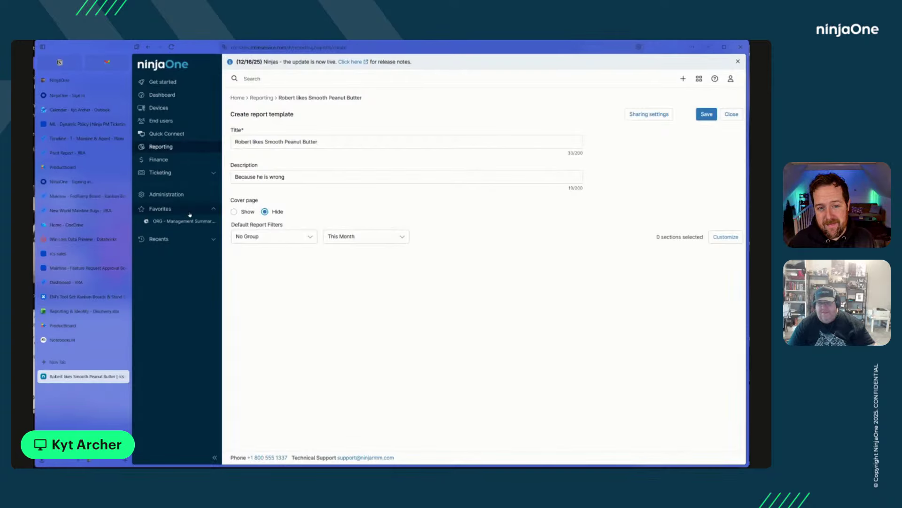
left_click(234, 212)
scroll(355, 370, "down", 3)
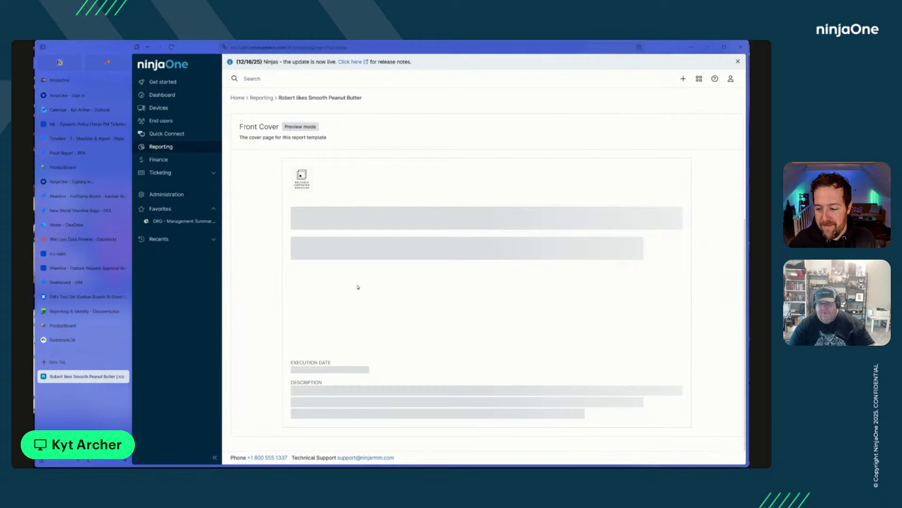
scroll(334, 311, "up", 3)
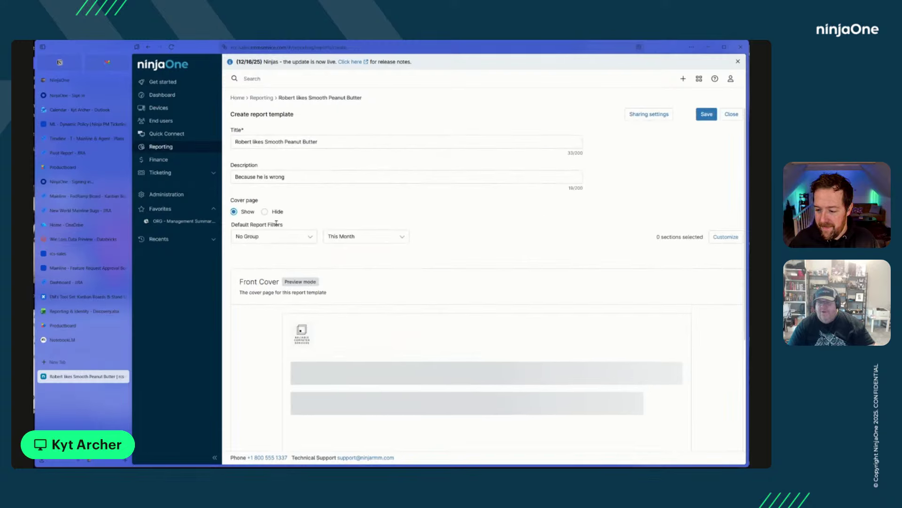
left_click(265, 212)
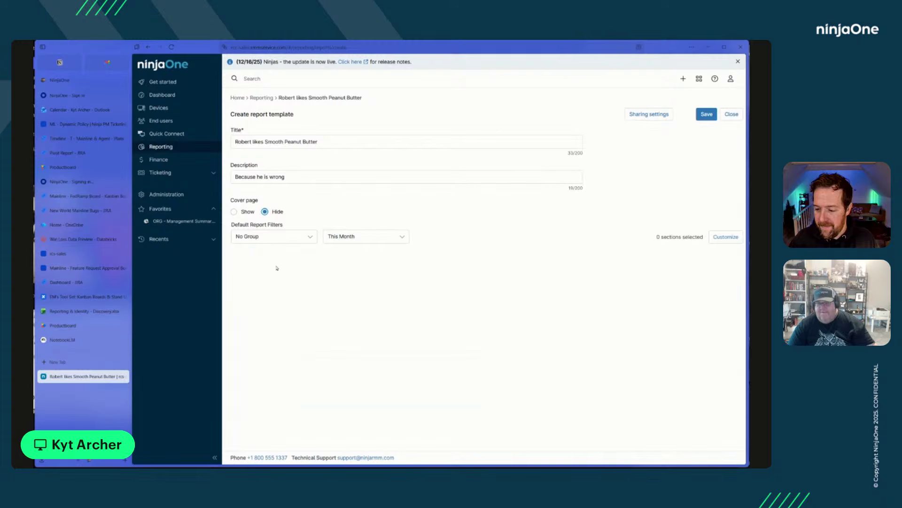
Step: Start adding a Custom Data Table section to the report template
left_click(726, 237)
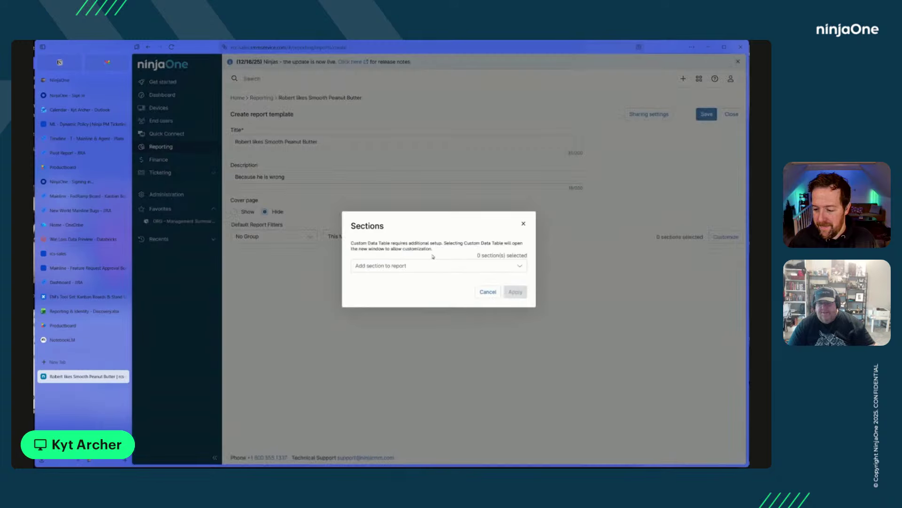
left_click(519, 266)
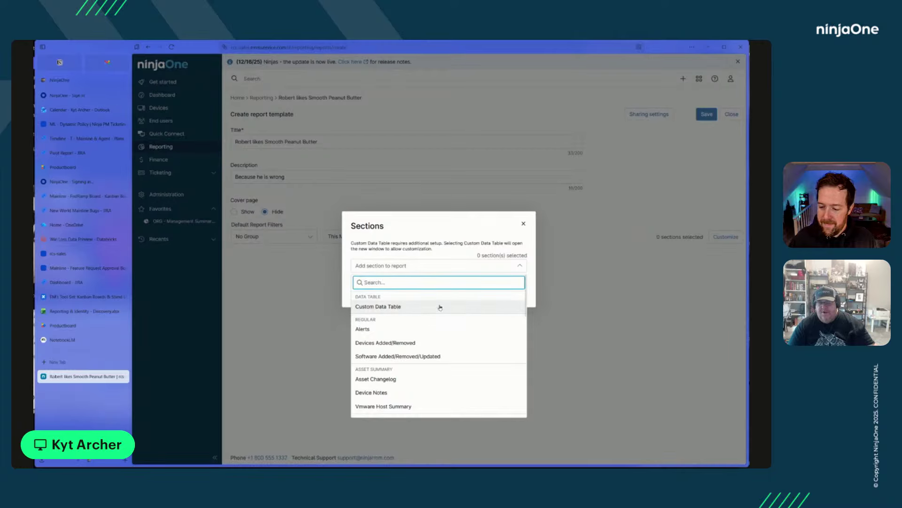
left_click(382, 308)
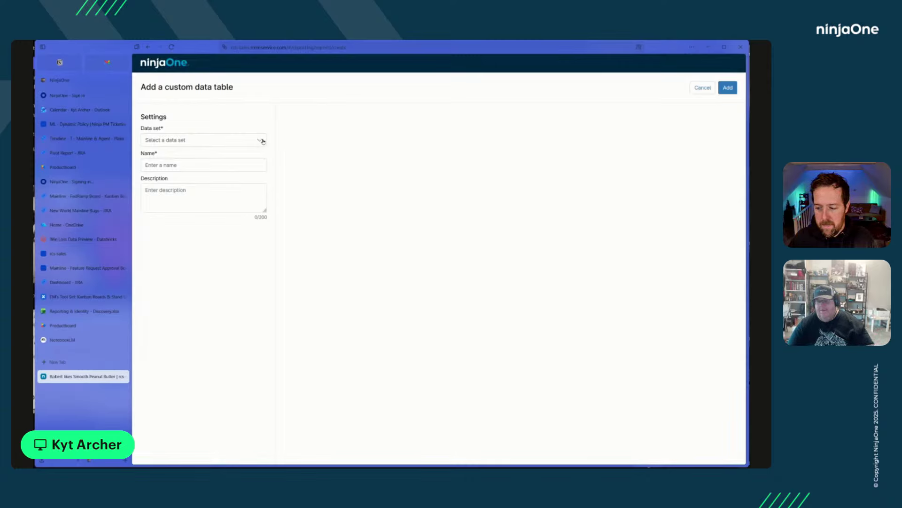
Step: Set the custom table's data set to Device - Device Search and name it "My Data Table"
left_click(263, 141)
left_click(316, 148)
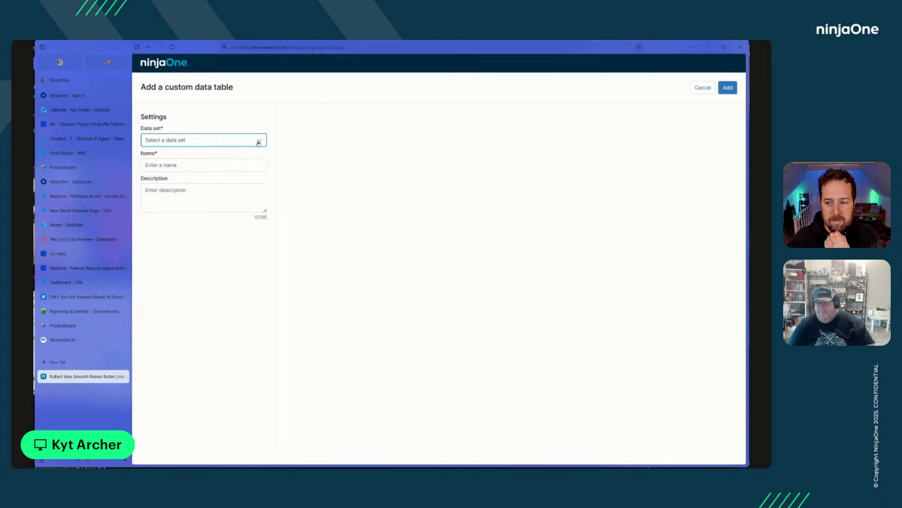
left_click(257, 142)
left_click(217, 156)
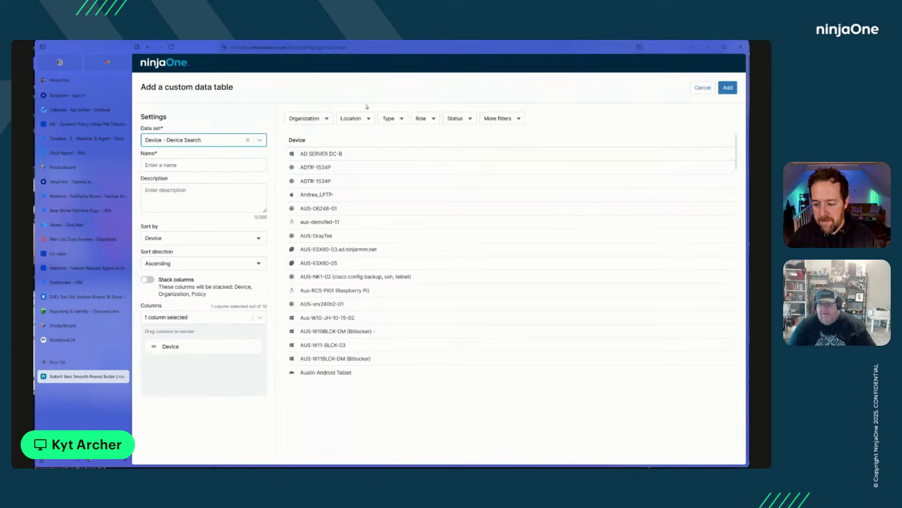
left_click(192, 166)
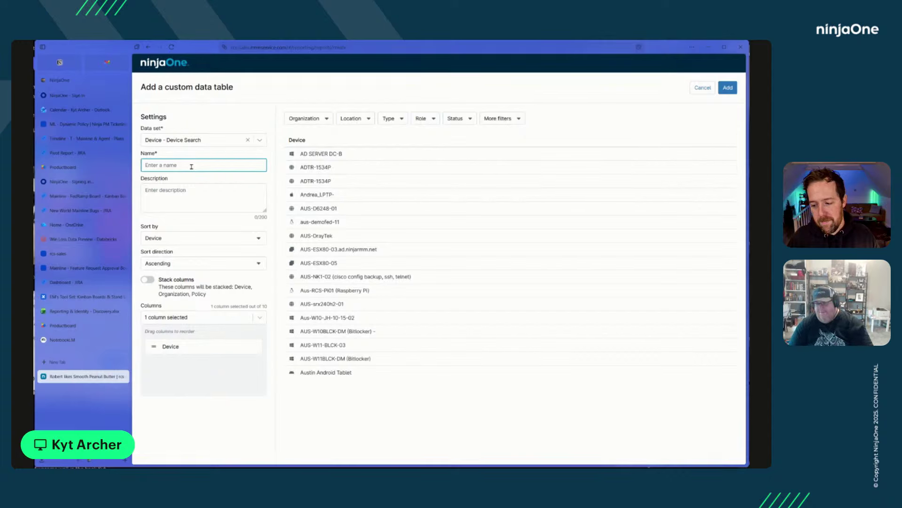
type("My Data T")
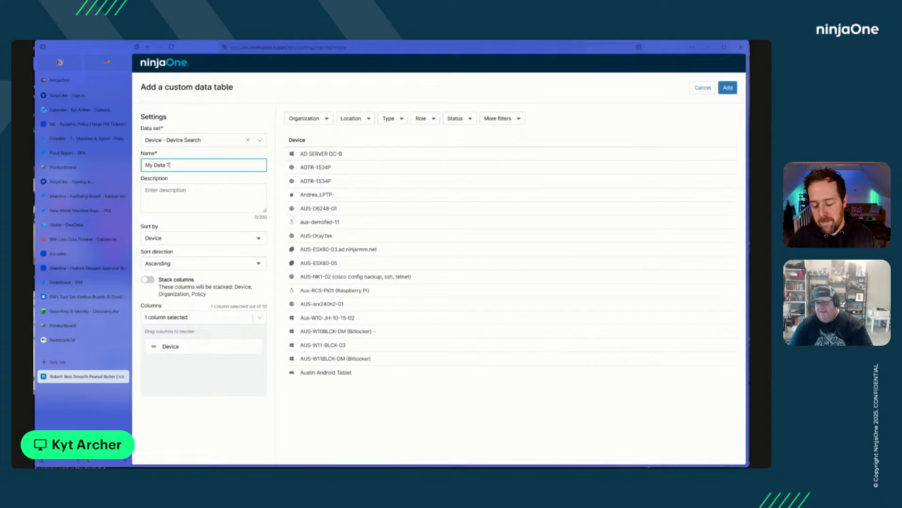
type("able")
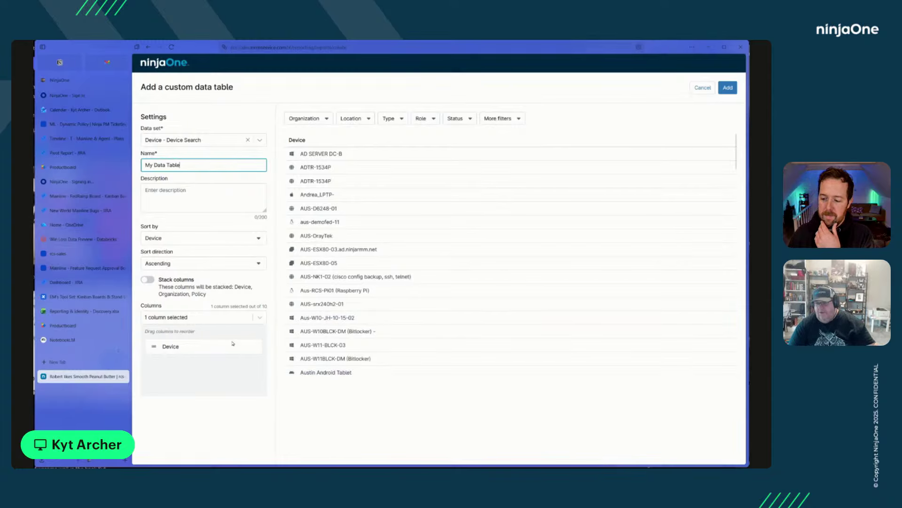
Step: Add the Organization and Location columns to the data table
left_click(198, 317)
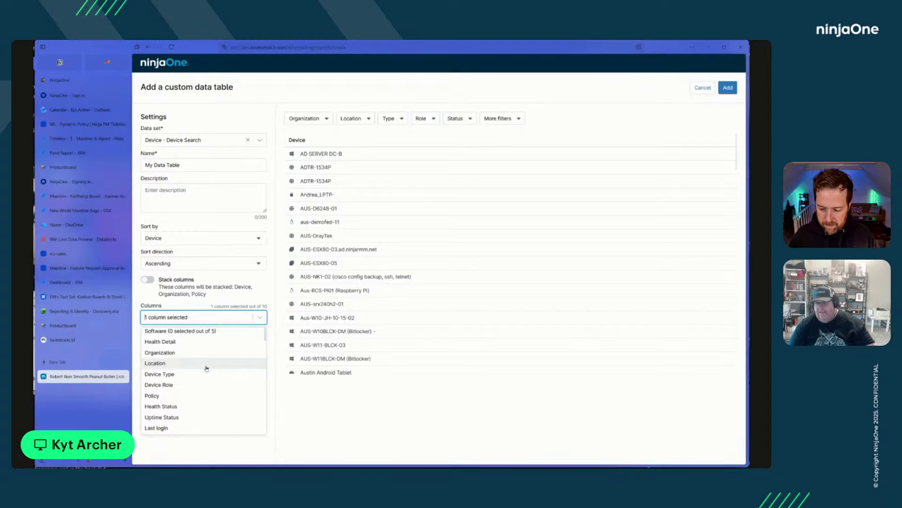
scroll(208, 364, "down", 3)
scroll(208, 364, "down", 10)
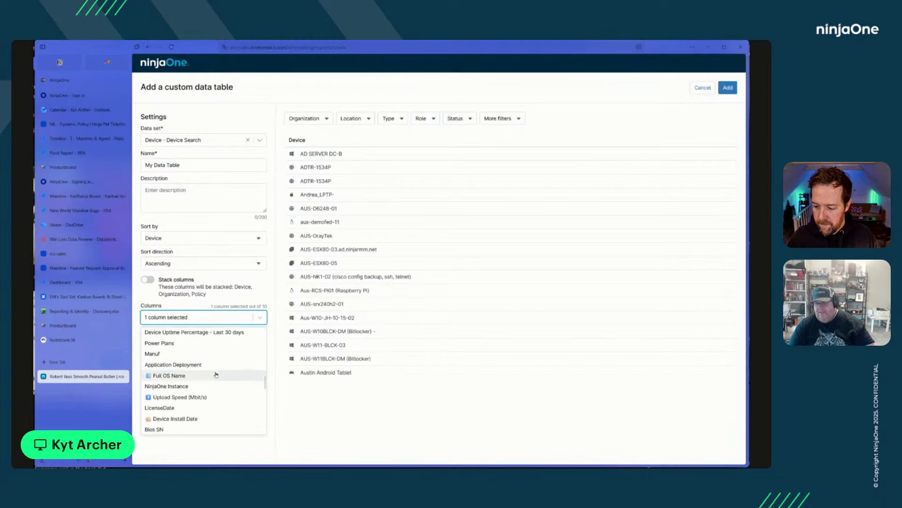
scroll(220, 380, "up", 8)
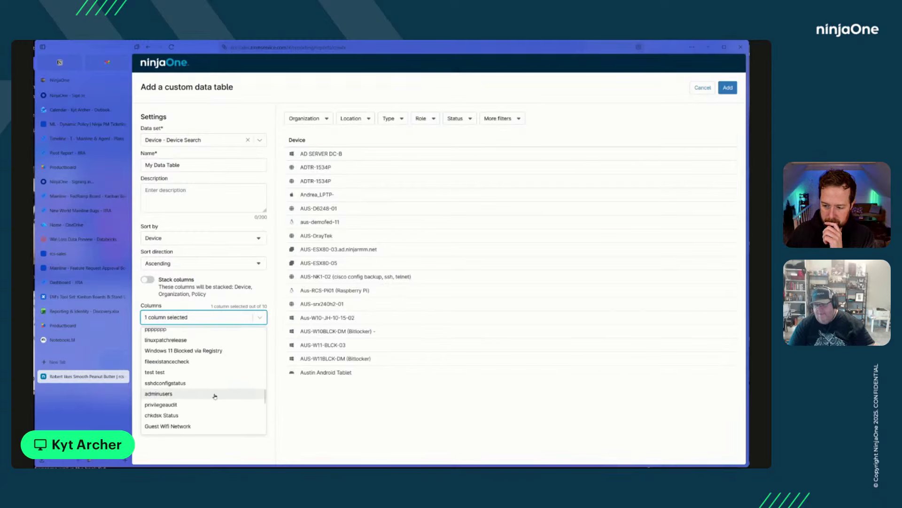
scroll(211, 390, "up", 10)
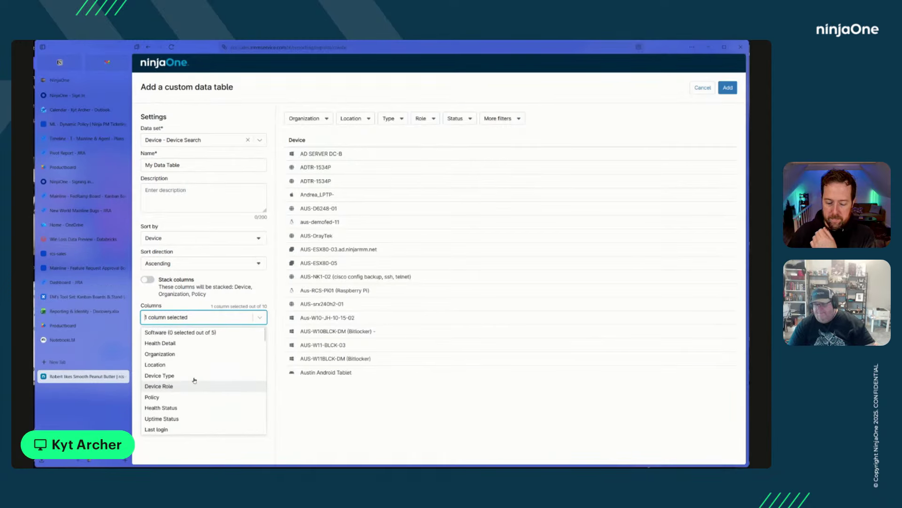
left_click(188, 354)
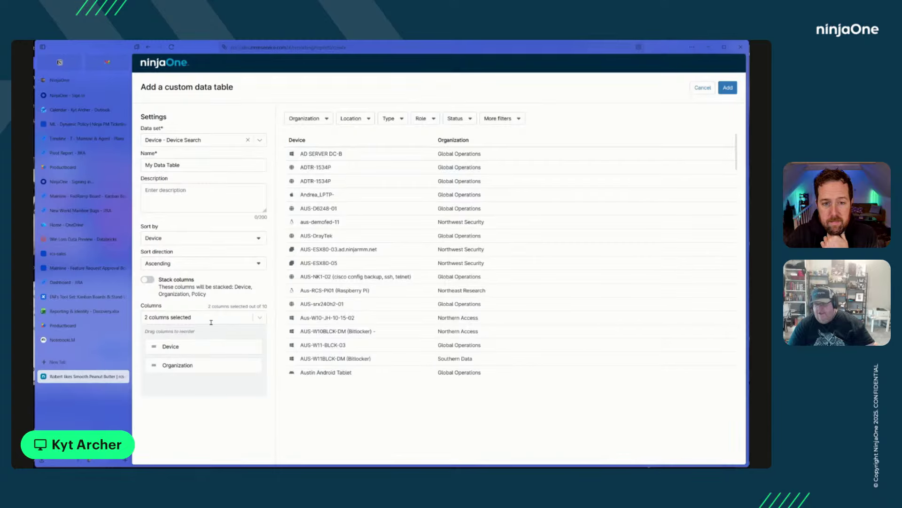
left_click(193, 318)
left_click(180, 354)
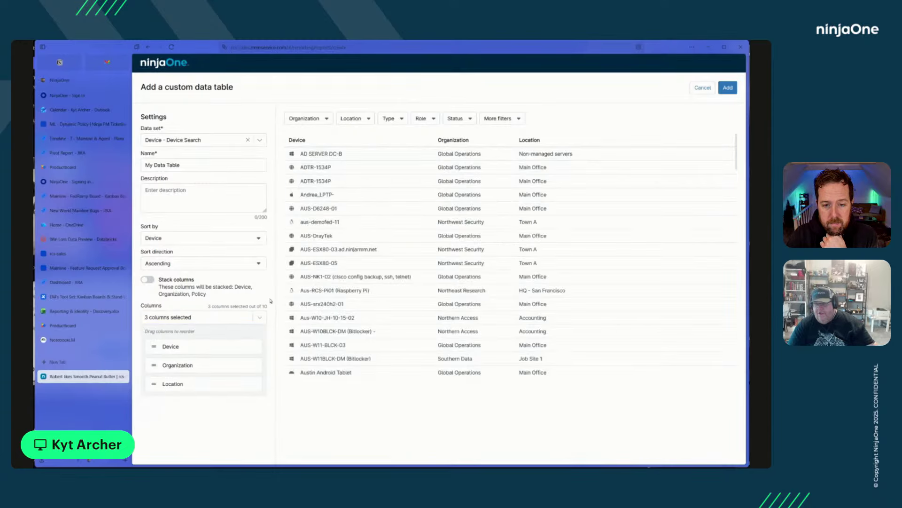
Step: Move the Device column after Location and add the Policy column to the table
left_click_drag(154, 346, 153, 384)
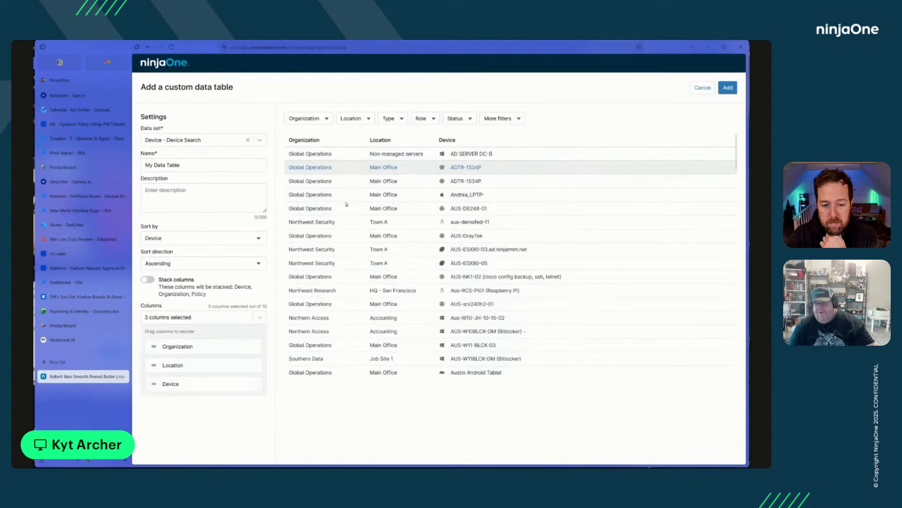
left_click(261, 319)
scroll(201, 363, "down", 3)
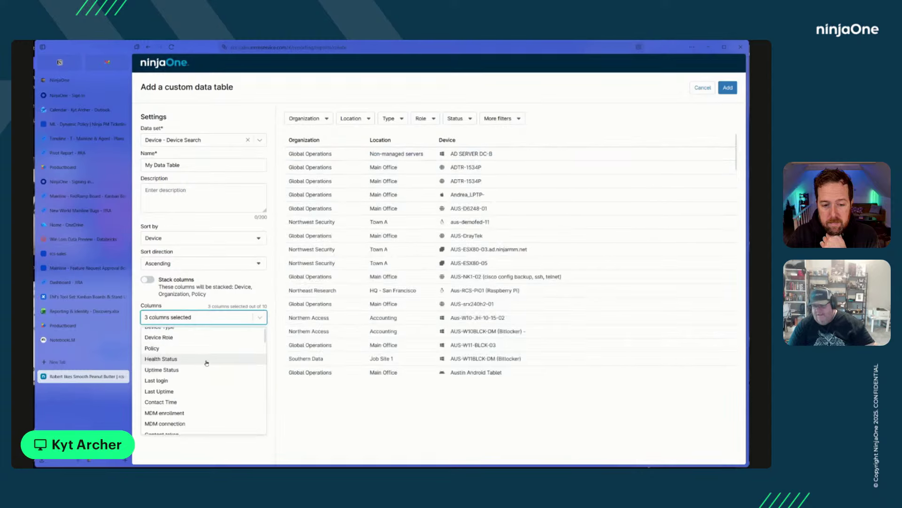
left_click(163, 339)
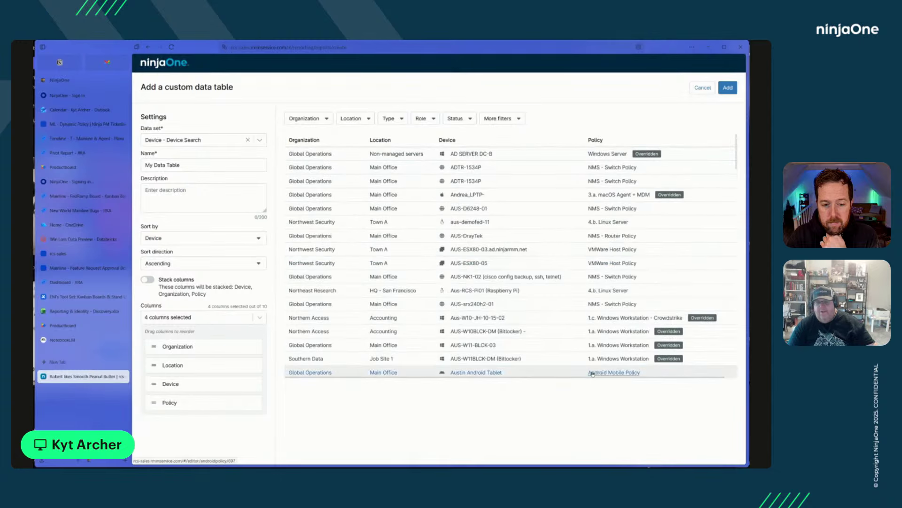
Step: Add the configured data table to the report sections, then save and close the report template
scroll(594, 188, "down", 8)
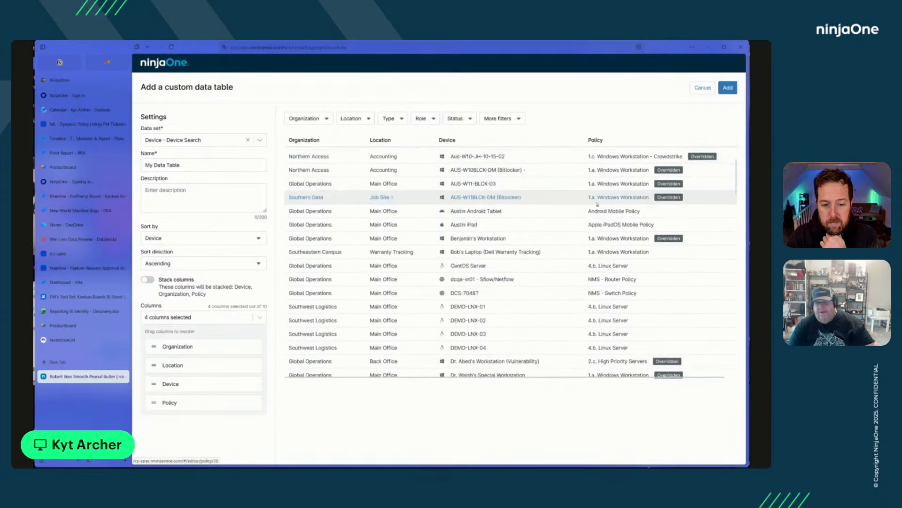
scroll(586, 225, "down", 15)
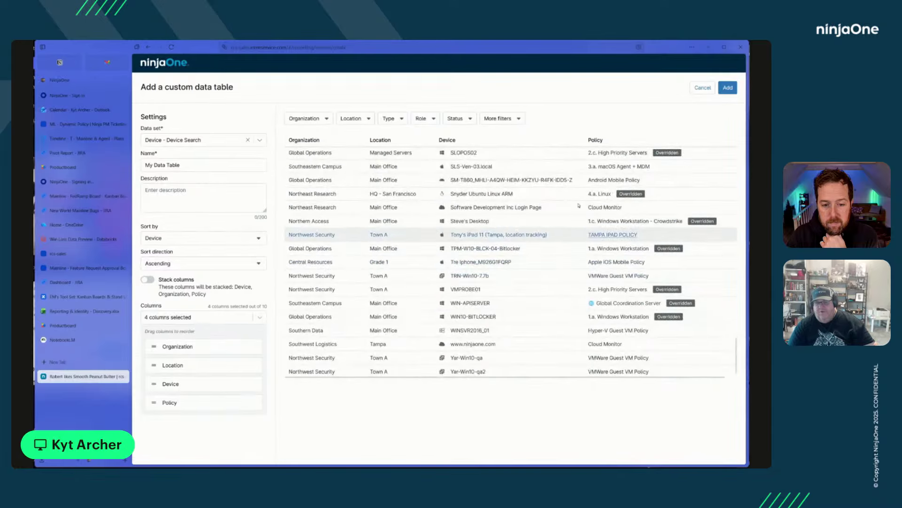
scroll(537, 286, "up", 20)
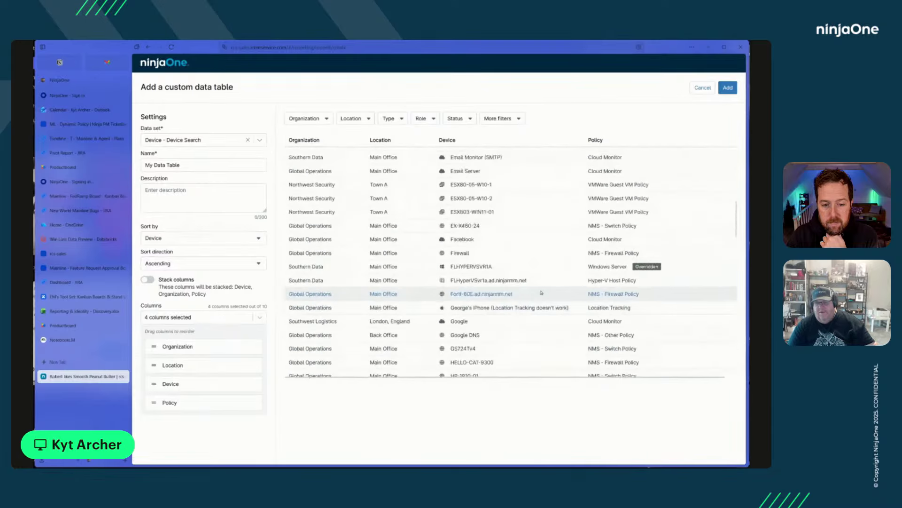
left_click(728, 87)
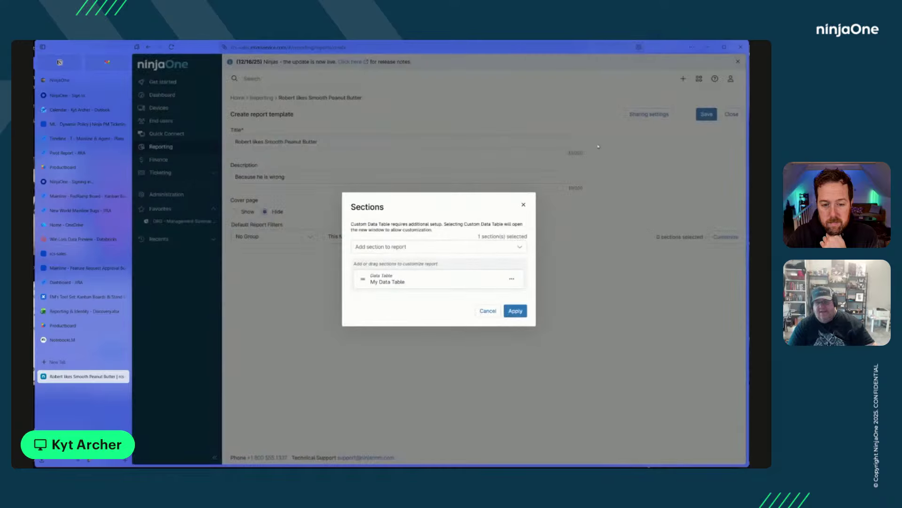
left_click(515, 310)
left_click(707, 114)
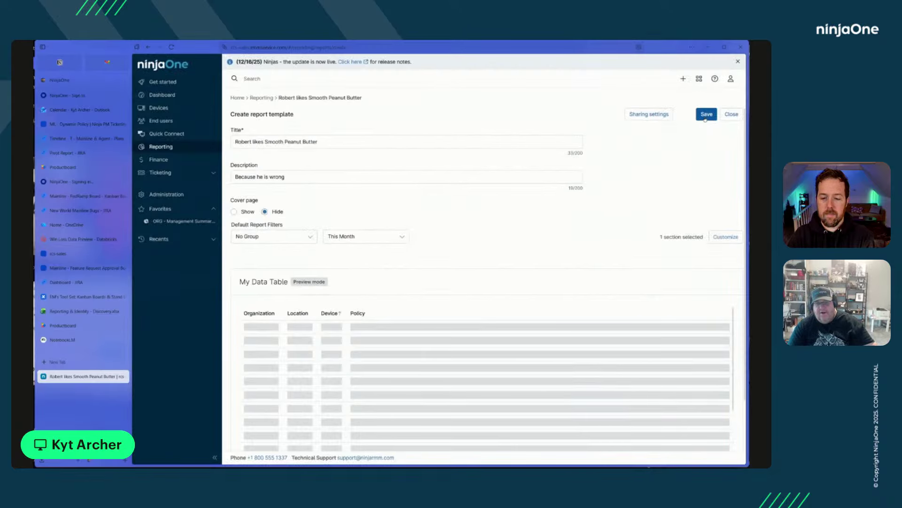
left_click(732, 114)
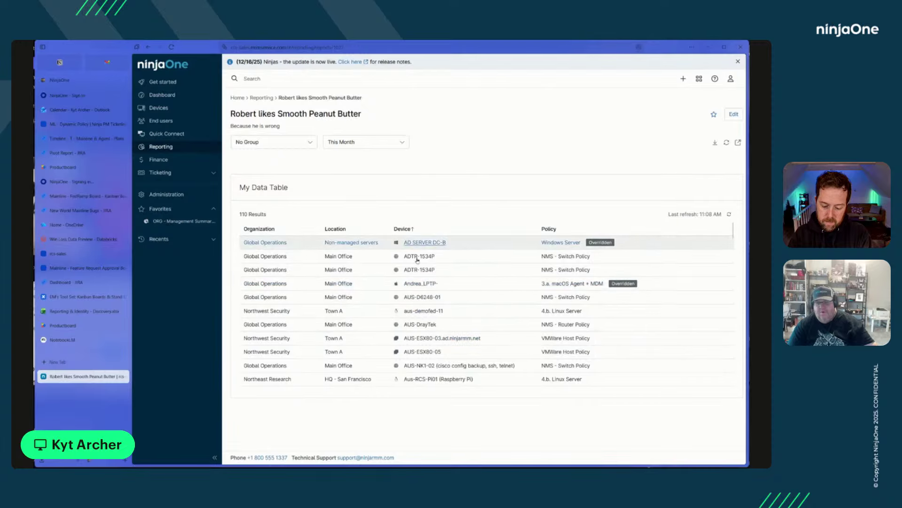
Step: Reopen the report template's My Data Table section for editing and sort the table by Policy
scroll(415, 282, "down", 3)
scroll(419, 305, "up", 3)
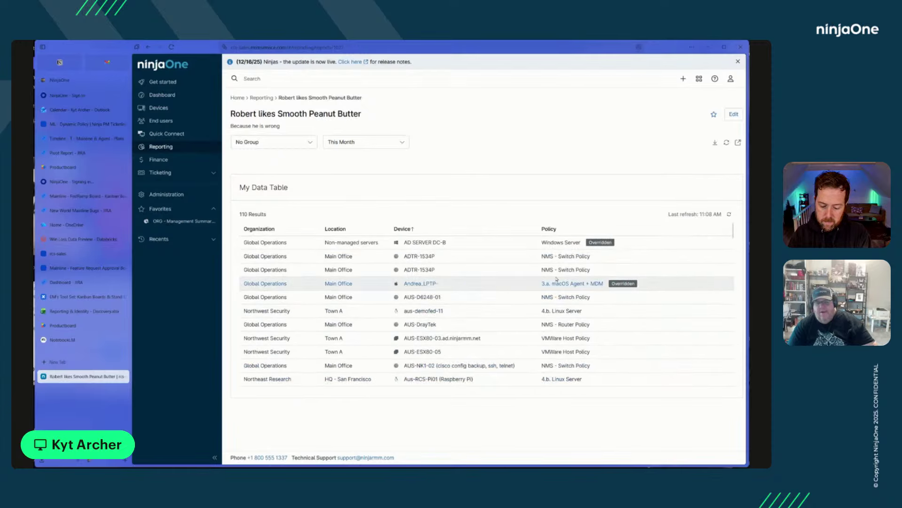
left_click(734, 115)
left_click(725, 237)
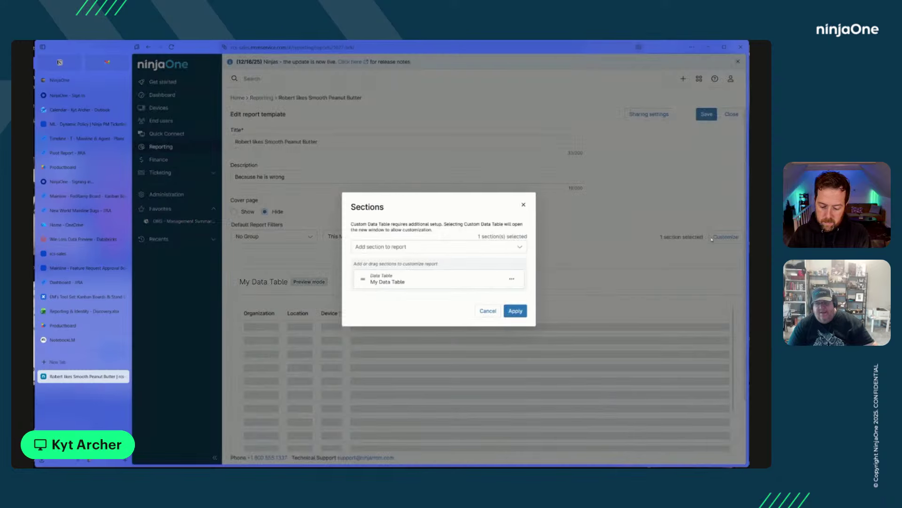
left_click(512, 279)
left_click(517, 292)
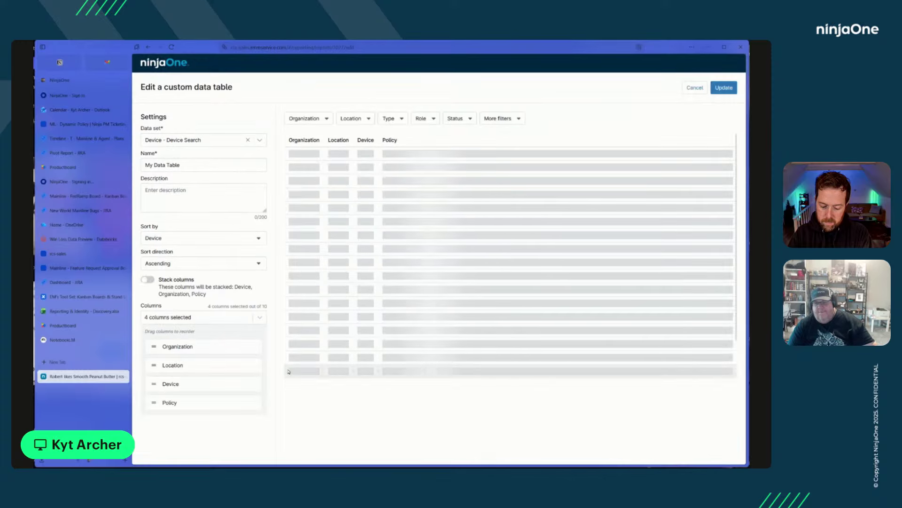
left_click(244, 242)
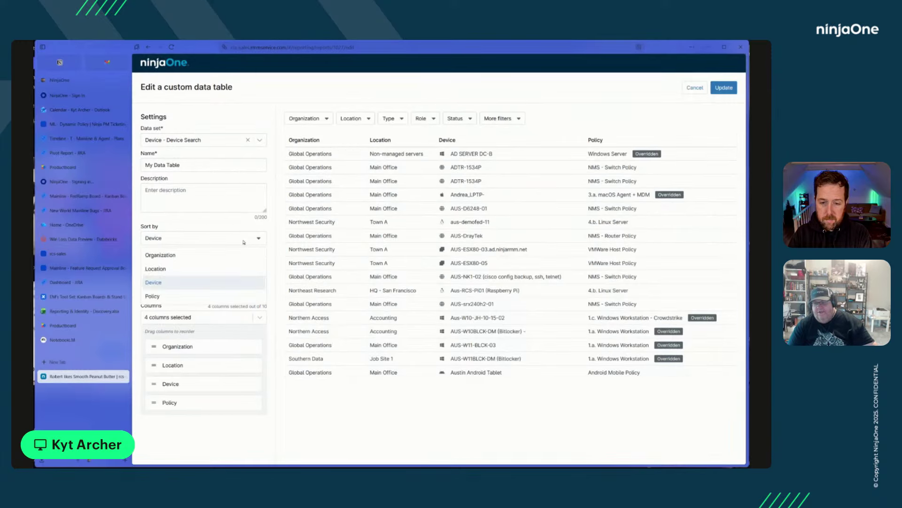
left_click(178, 295)
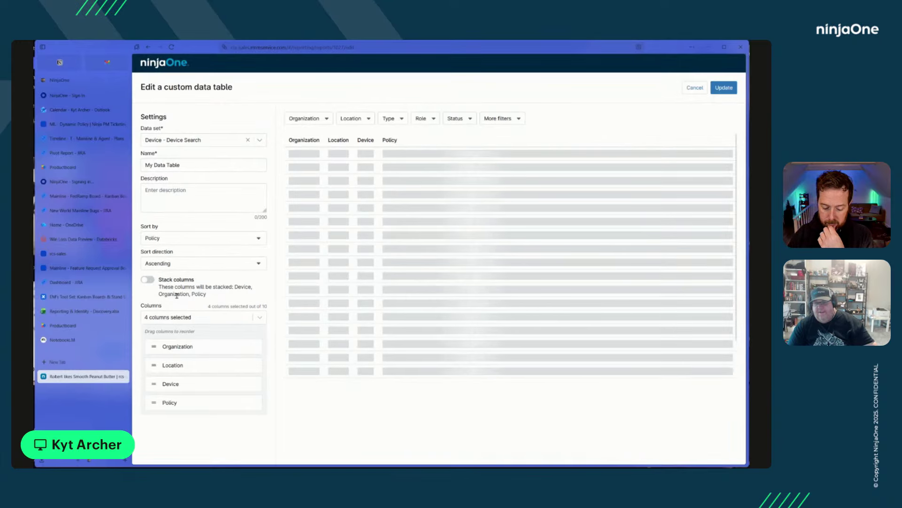
Step: Update the data table, apply the section changes and close the report template editor
left_click(724, 87)
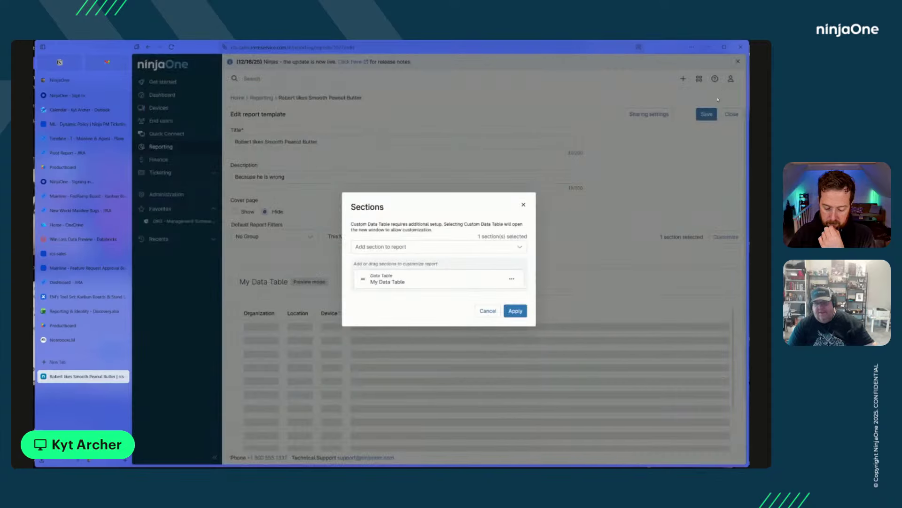
left_click(514, 310)
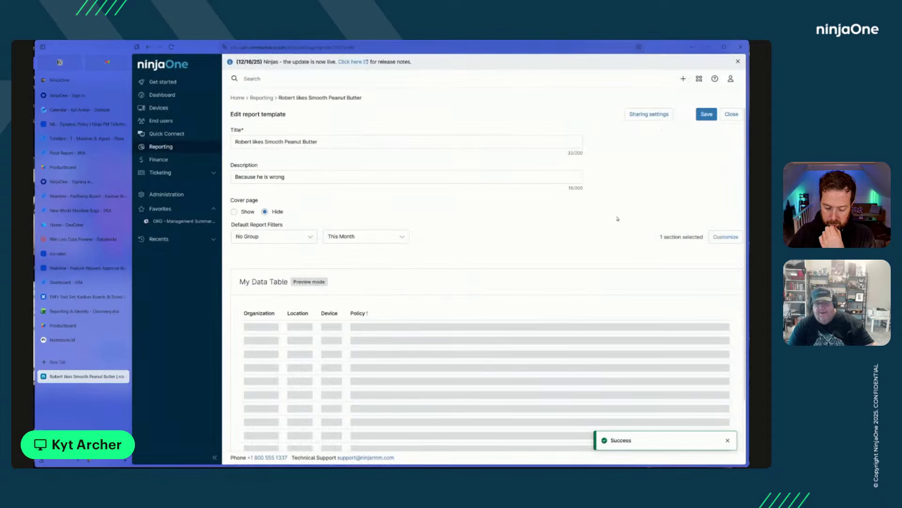
left_click(732, 113)
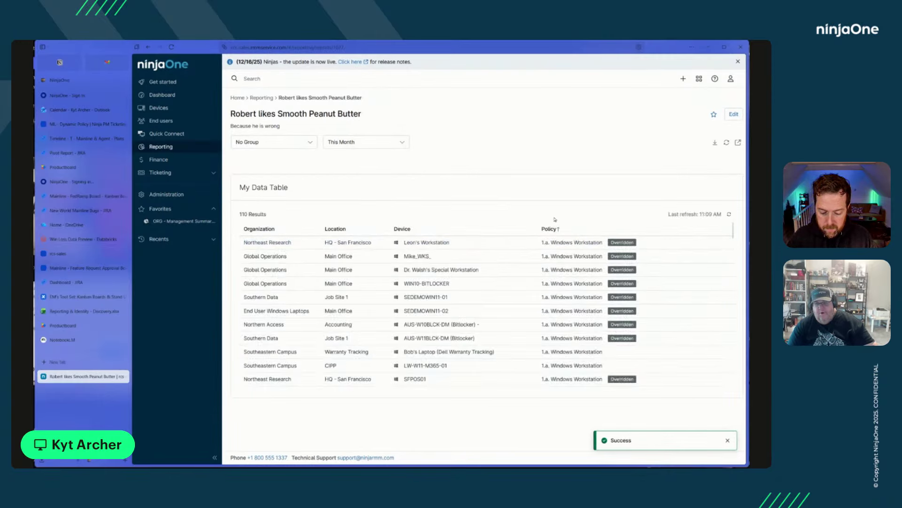
Step: View the 1.a. Windows Workstation policy linked from the report's table in a separate browser tab and close that tab
scroll(590, 266, "down", 20)
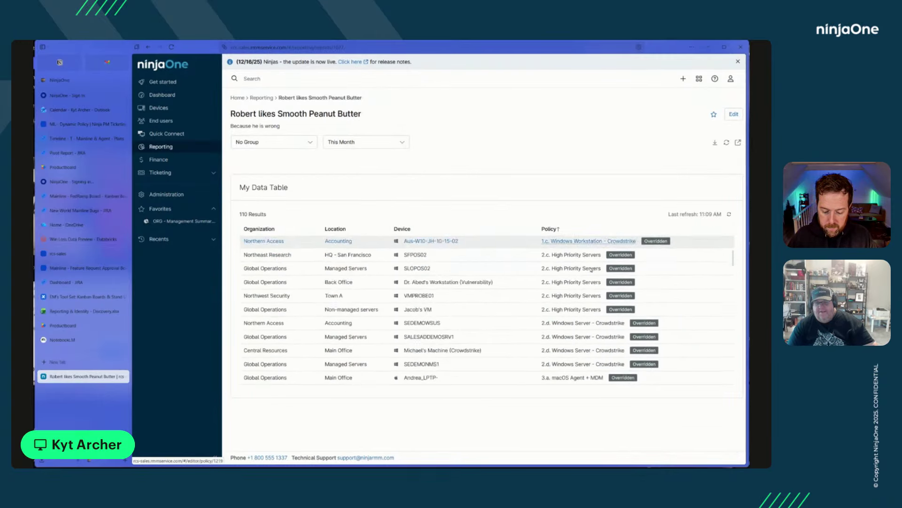
scroll(565, 308, "up", 20)
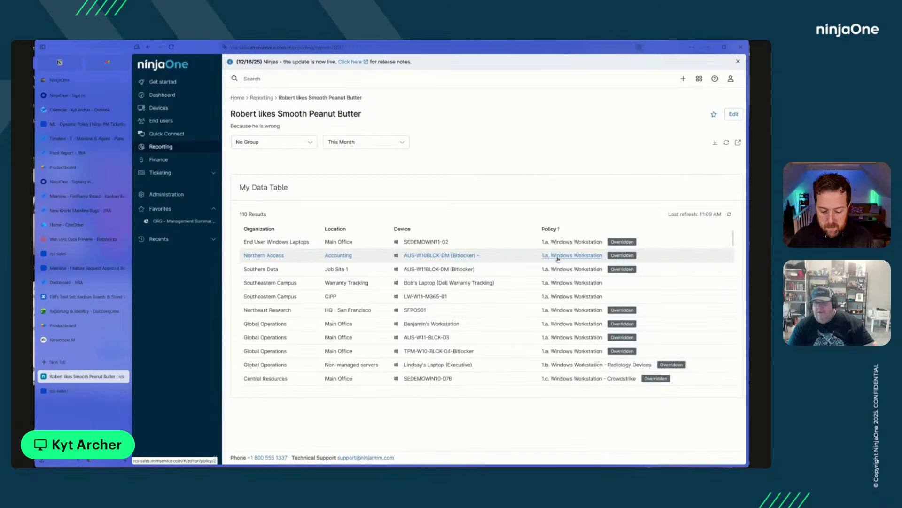
left_click(59, 389)
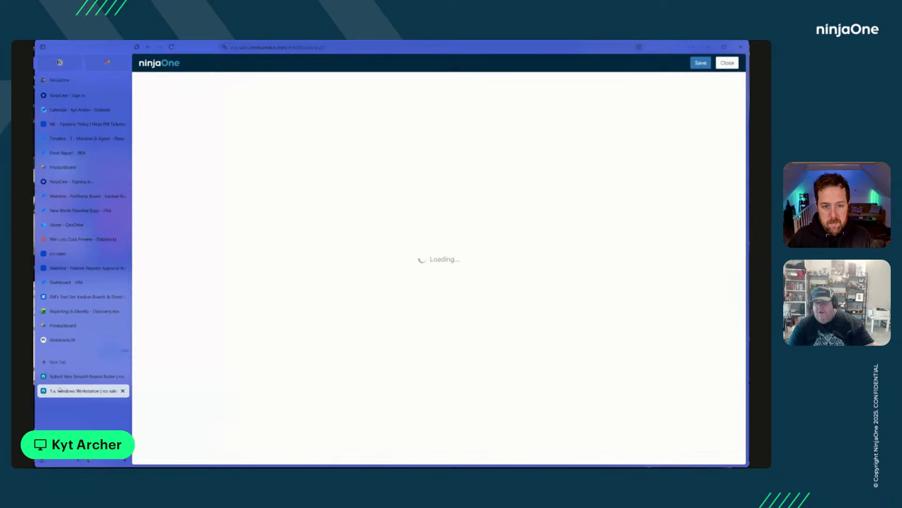
left_click(727, 64)
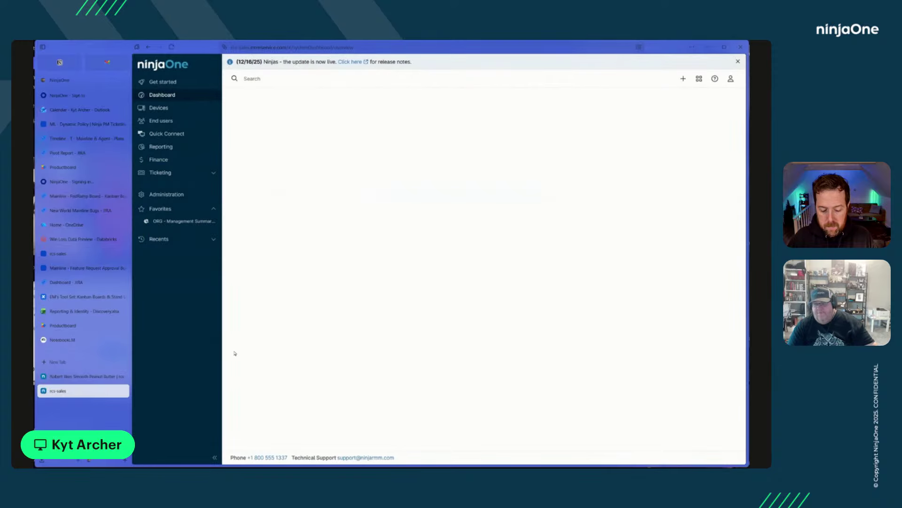
left_click(122, 391)
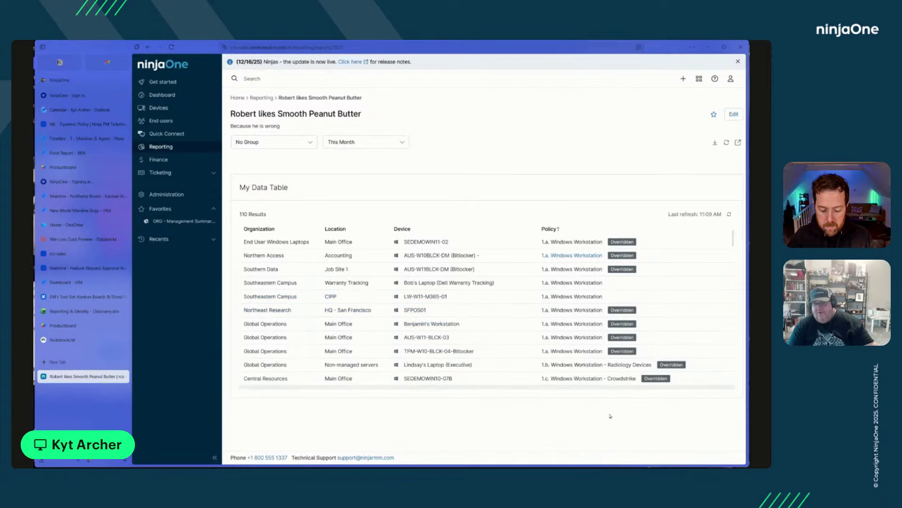
Step: Mark the report as a favorite and reopen it from the favorites after visiting the Dashboard and Devices pages
left_click(503, 230)
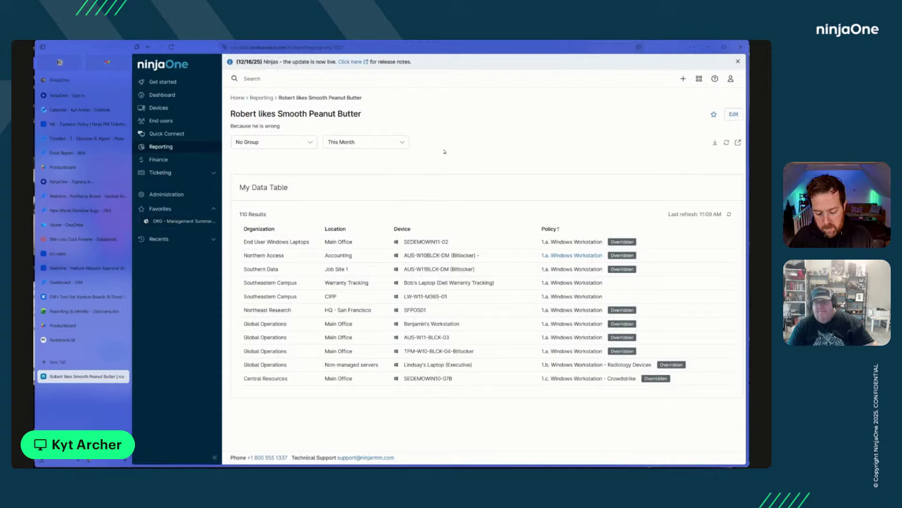
left_click(714, 114)
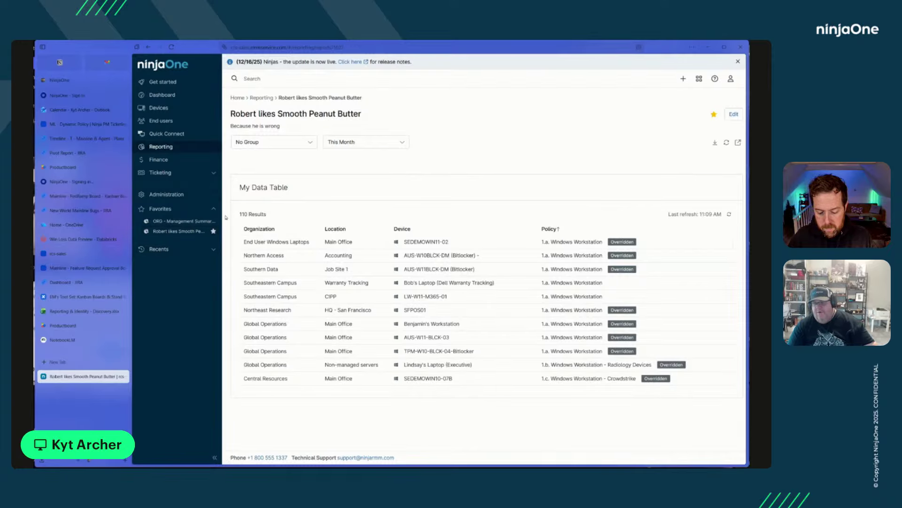
left_click(166, 95)
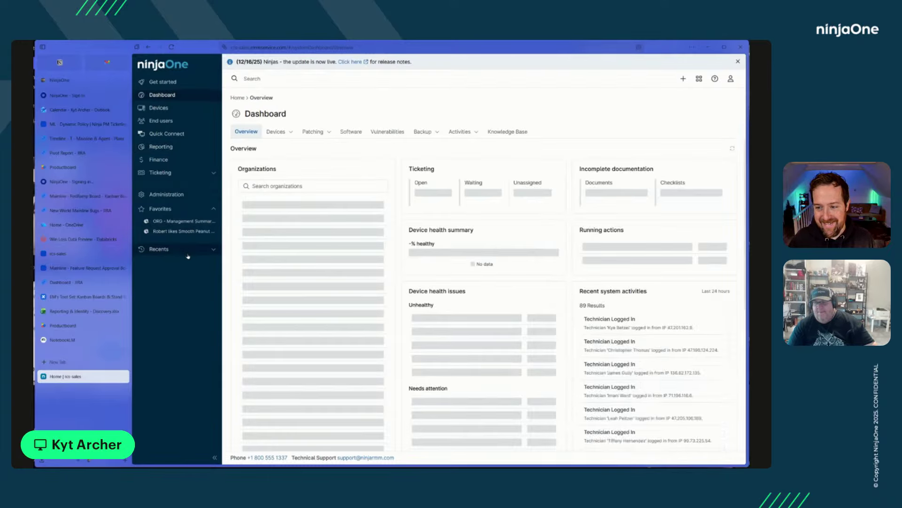
left_click(165, 108)
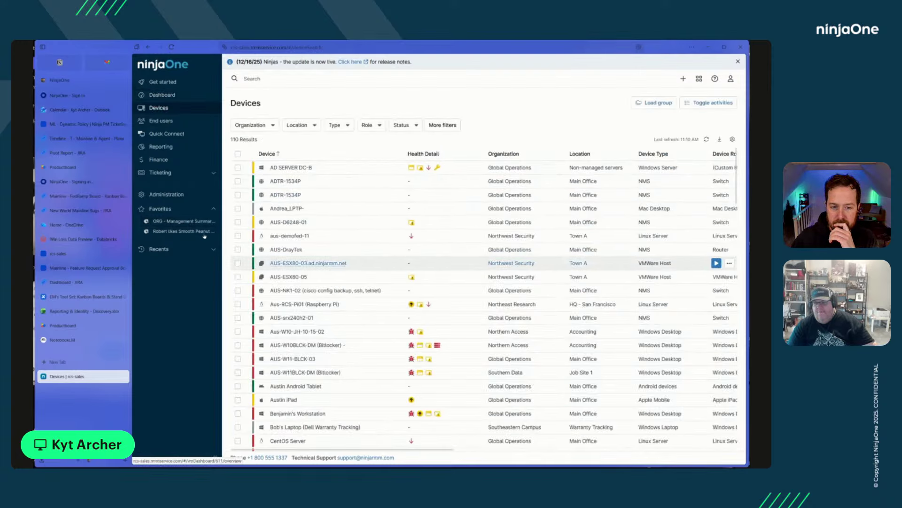
left_click(166, 231)
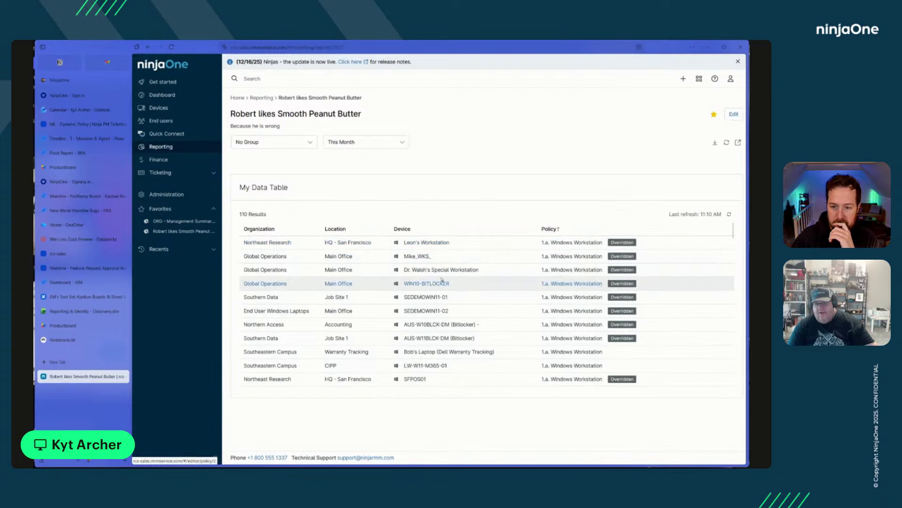
scroll(291, 274, "down", 3)
scroll(291, 274, "down", 10)
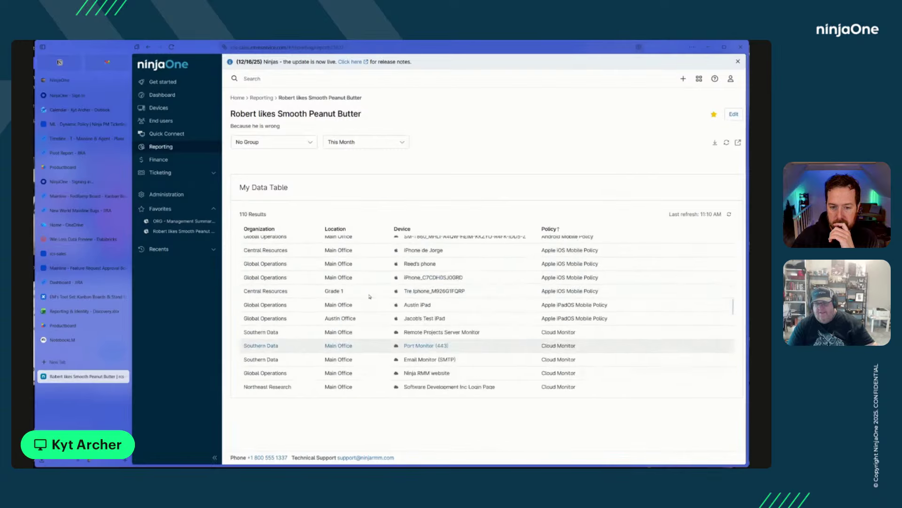
scroll(383, 305, "up", 13)
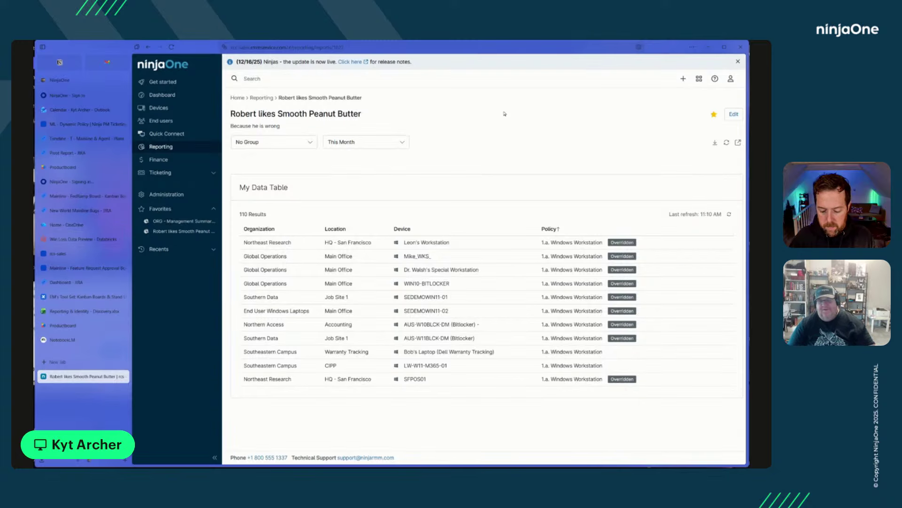
Step: Search the report templates by the owner's first name and open the matching Lifecycle Report
left_click(262, 98)
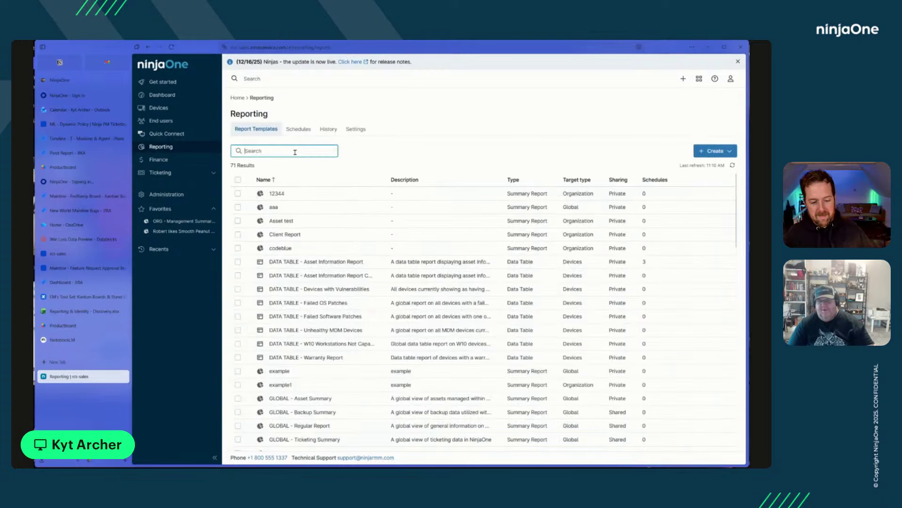
type("kpt")
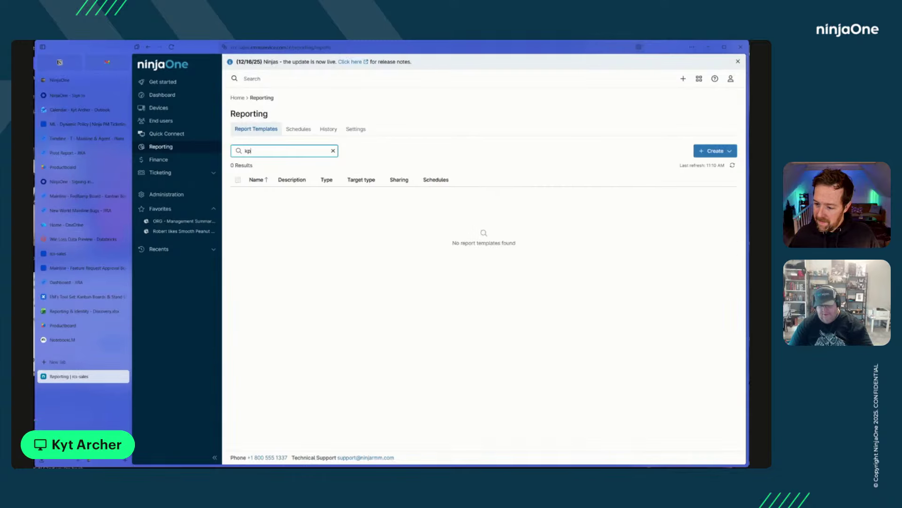
type("t")
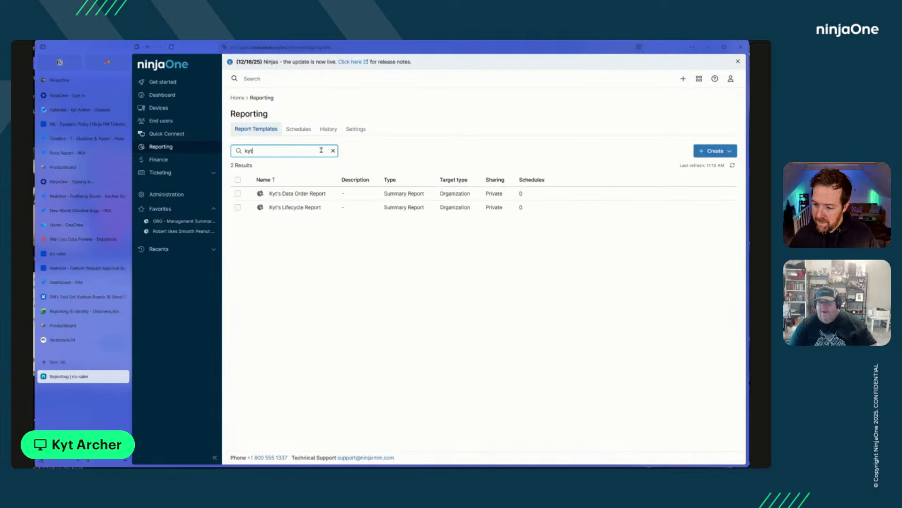
left_click(297, 207)
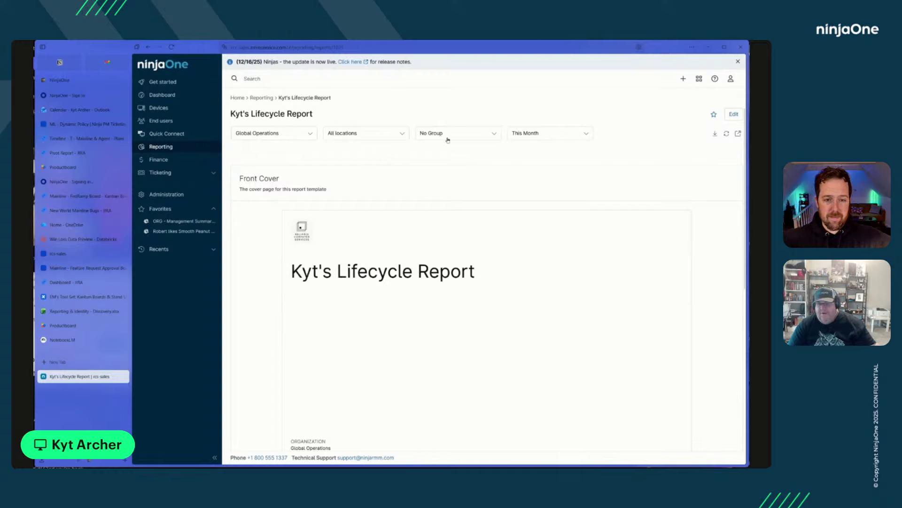
Step: Examine the Lifecycle Information table, including the device, location, serial number, warranty end date, processor and memory columns
scroll(531, 179, "down", 6)
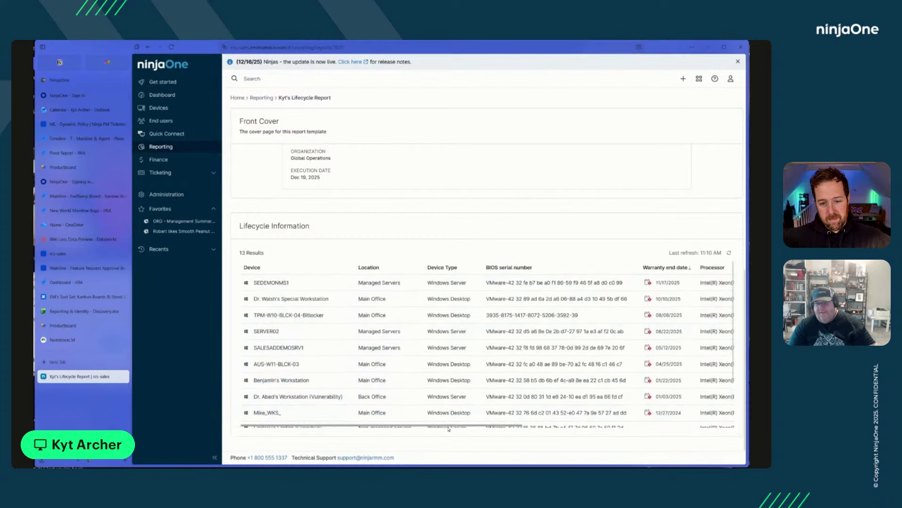
scroll(540, 305, "down", 3)
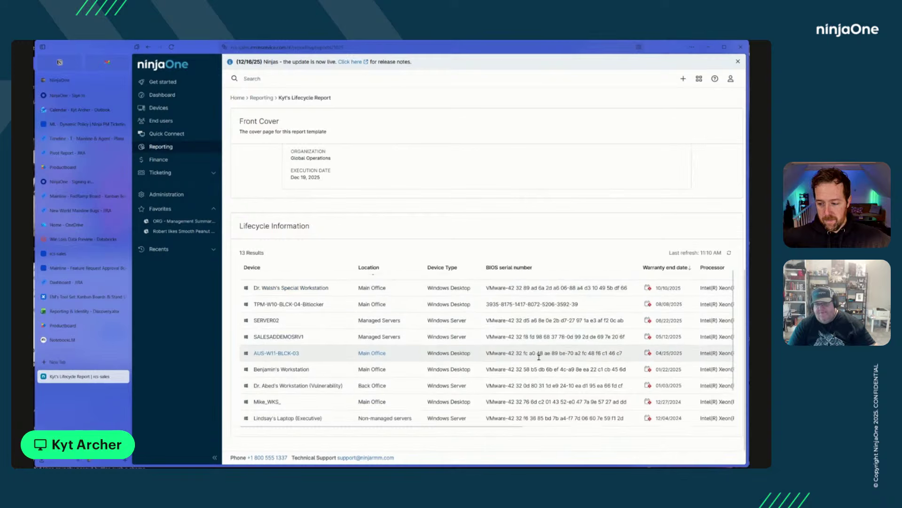
scroll(489, 352, "up", 3)
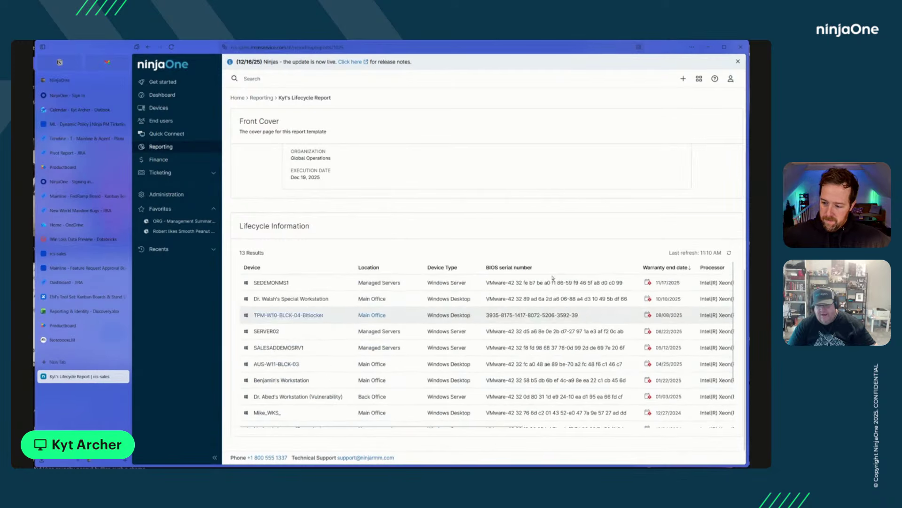
scroll(437, 388, "right", 3)
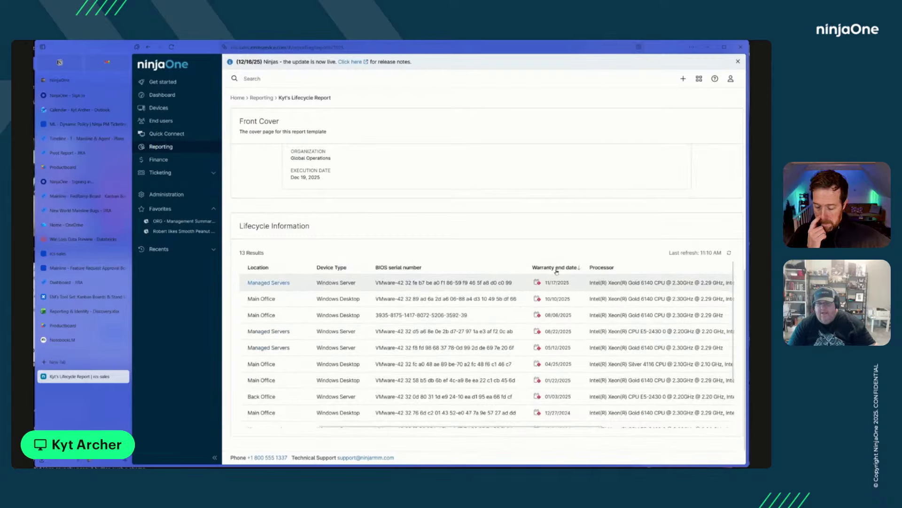
scroll(557, 348, "down", 3)
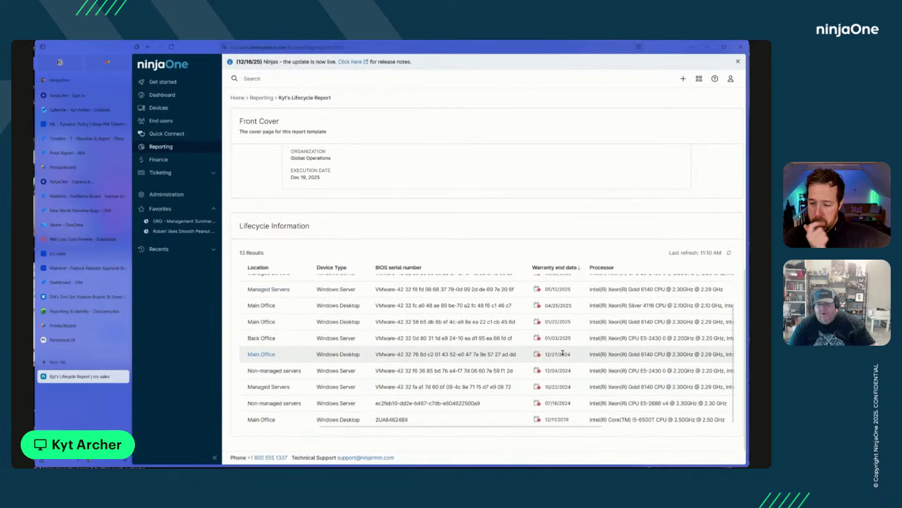
scroll(562, 329, "up", 3)
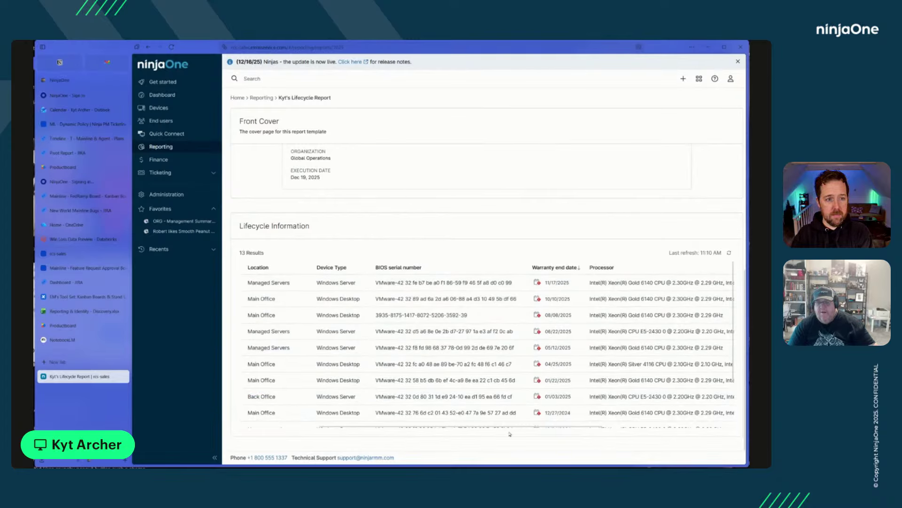
scroll(592, 430, "down", 1)
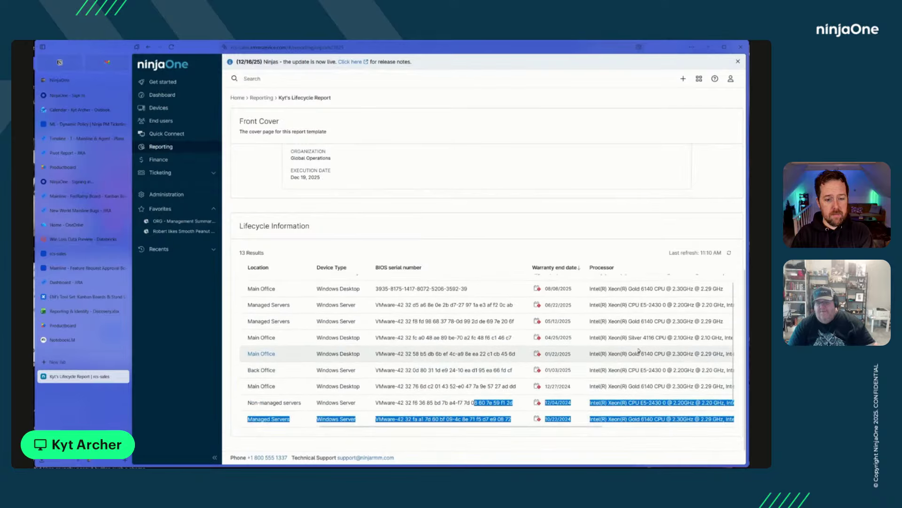
left_click_drag(488, 428, 657, 429)
scroll(644, 364, "up", 1)
scroll(611, 360, "down", 2)
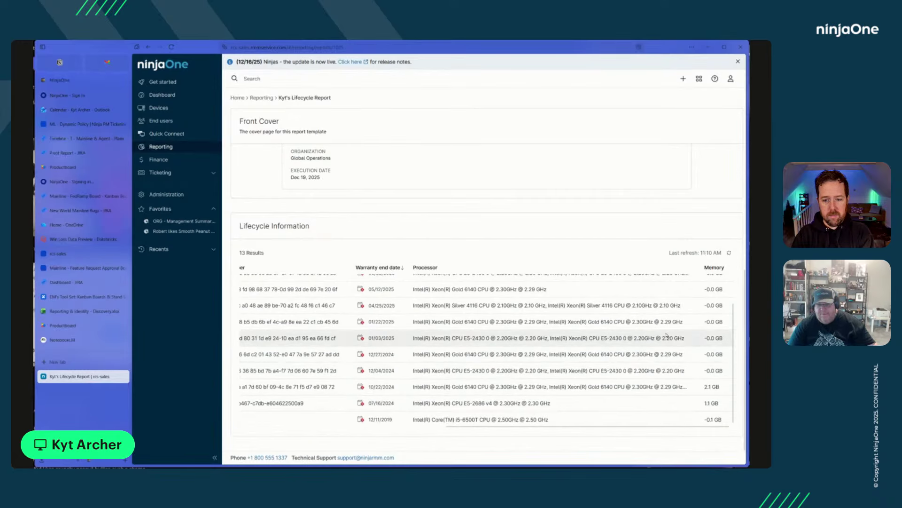
scroll(511, 376, "up", 2)
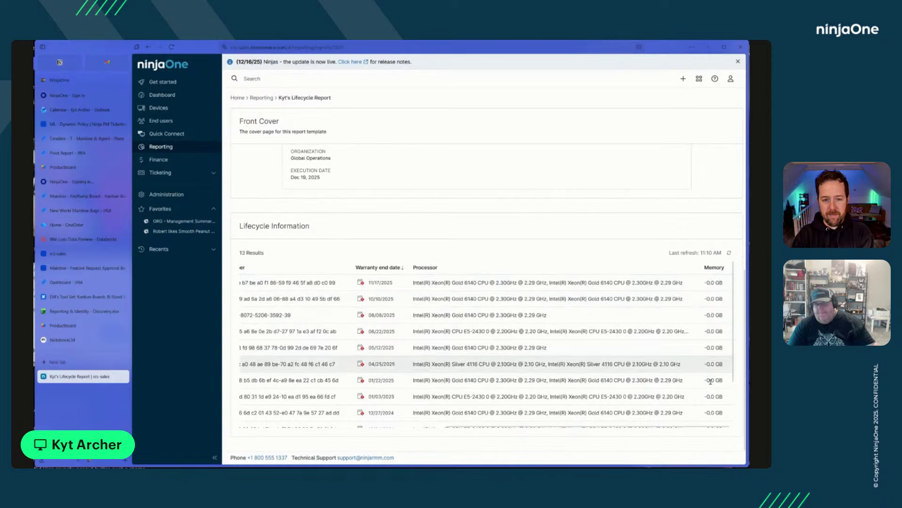
scroll(588, 367, "down", 2)
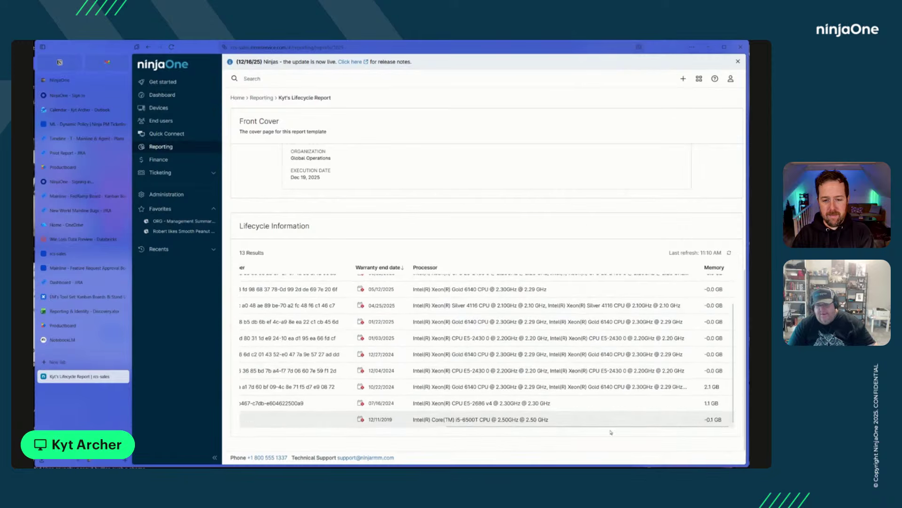
left_click_drag(590, 425, 369, 423)
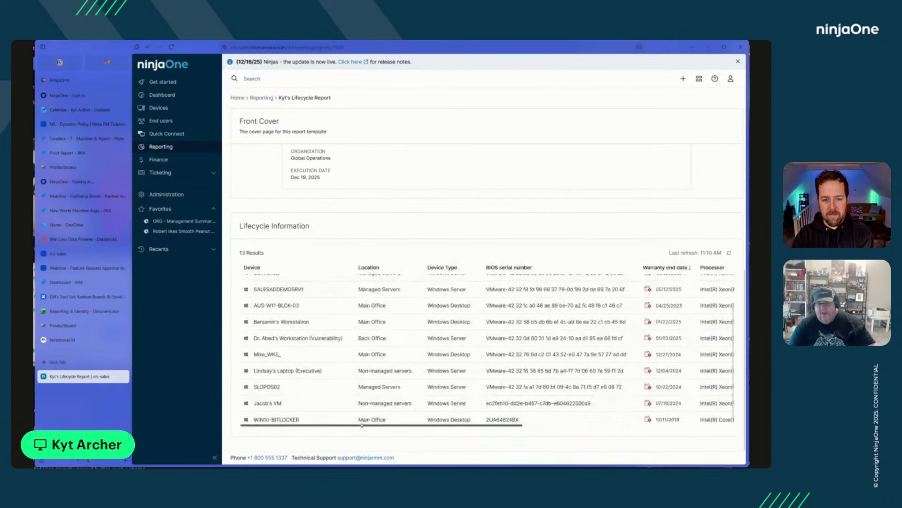
Step: Open the report template for editing and bring up the Lifecycle Information data table's settings
scroll(525, 357, "up", 2)
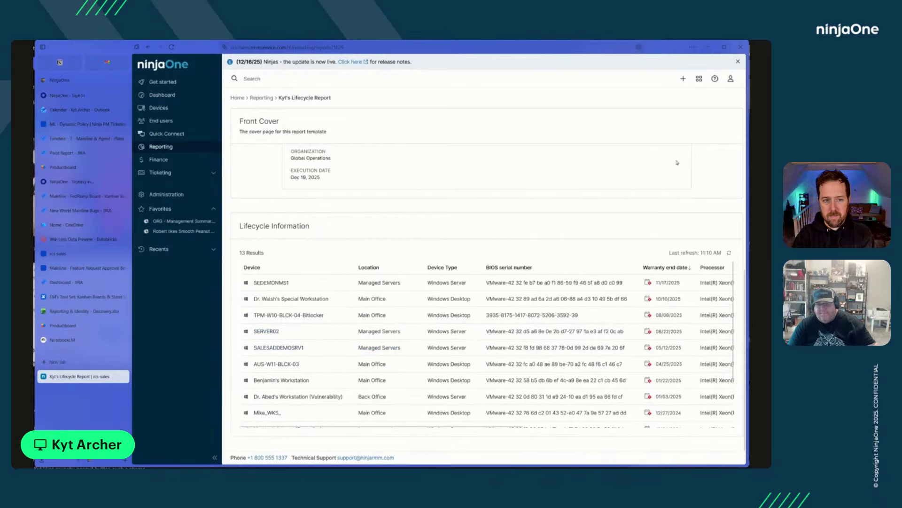
scroll(658, 207, "up", 6)
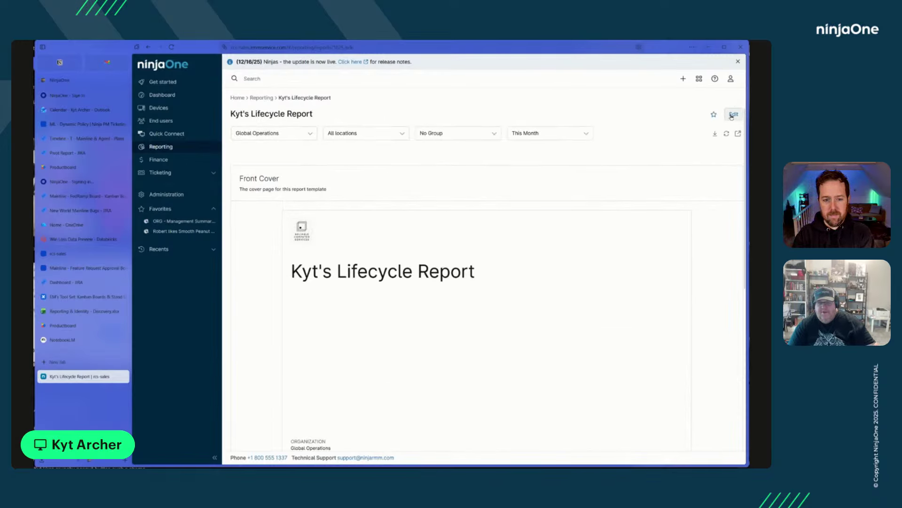
left_click(733, 114)
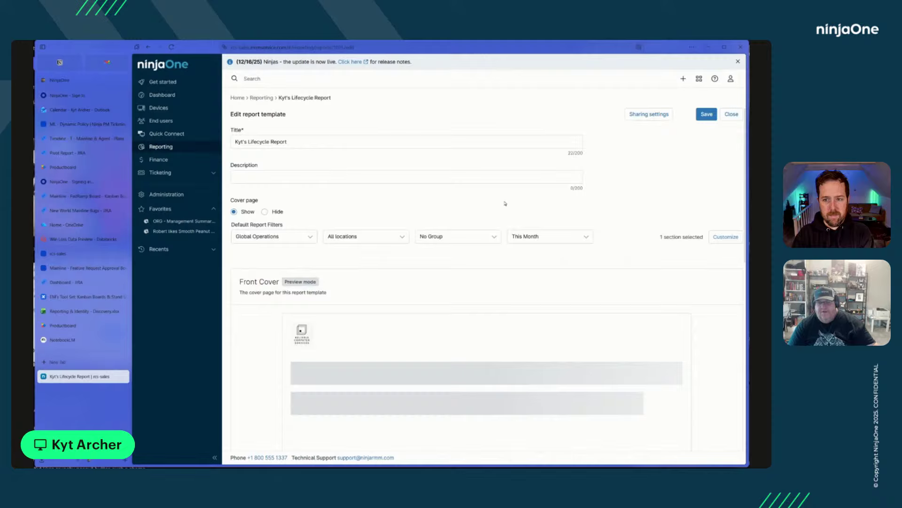
left_click(724, 239)
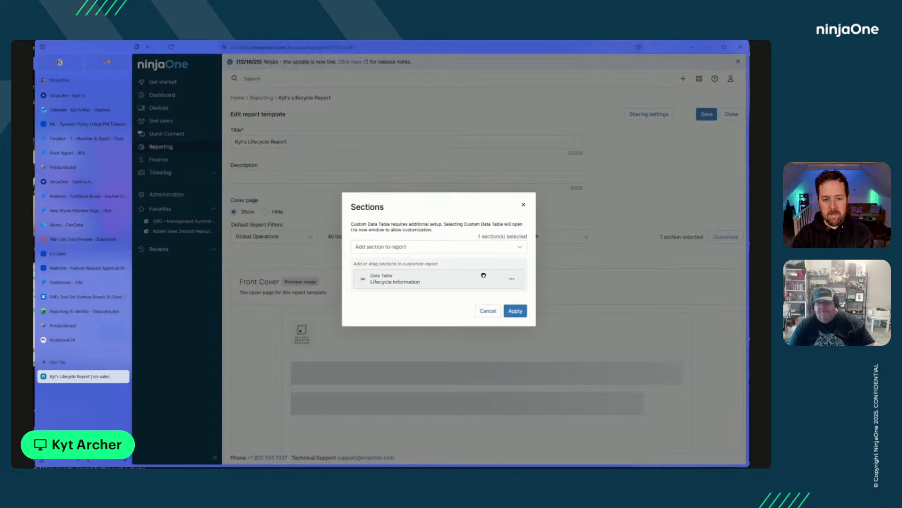
left_click(512, 279)
left_click(534, 296)
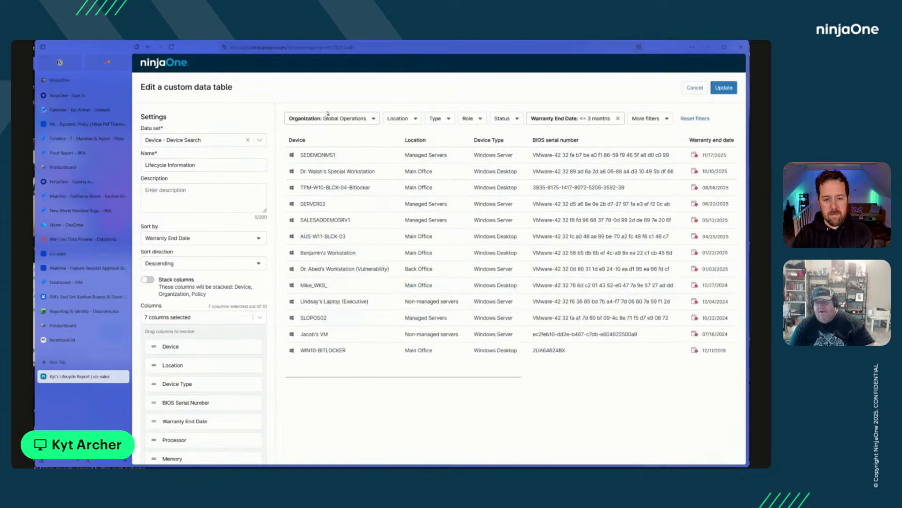
Step: Inspect the Warranty End Date filter's condition, count and measurement, leaving the filter as it is
left_click(576, 118)
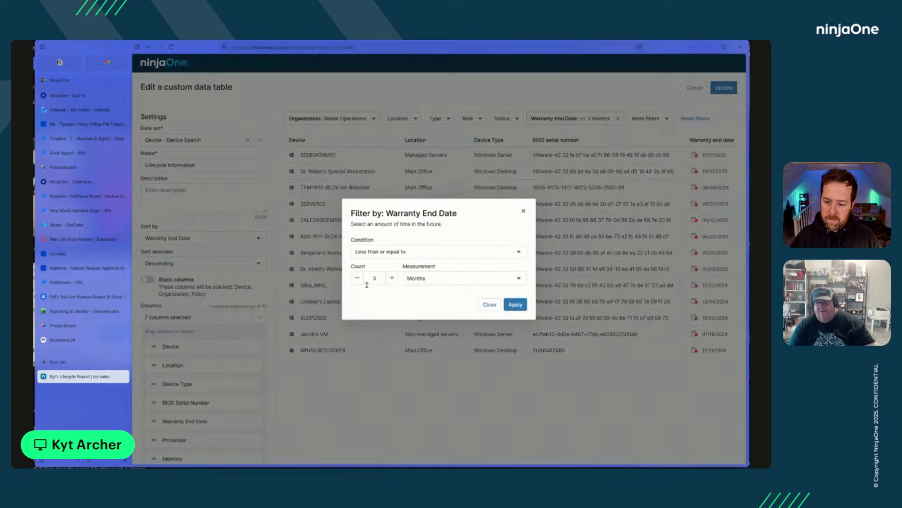
left_click(489, 305)
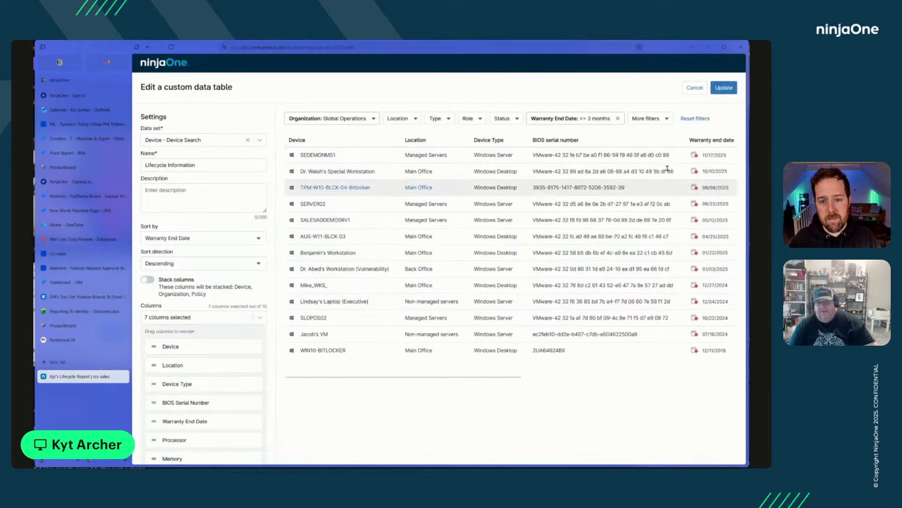
left_click(564, 121)
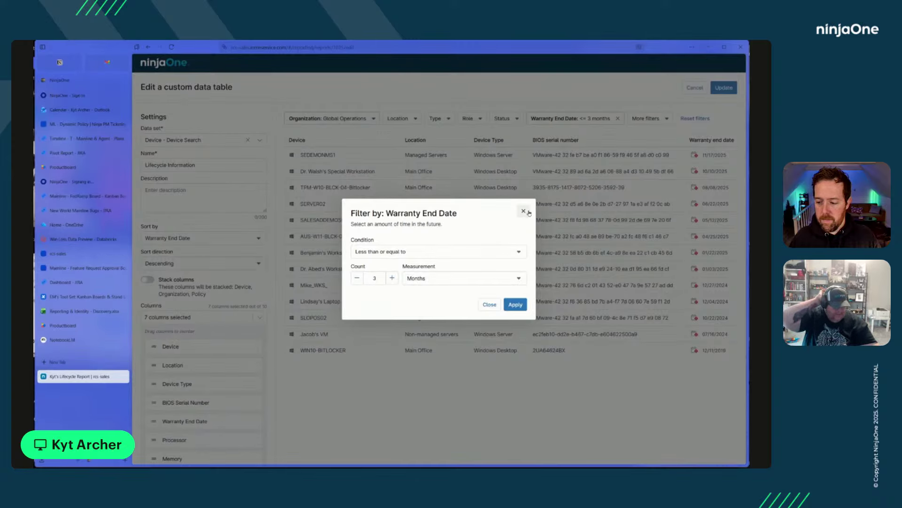
left_click(525, 212)
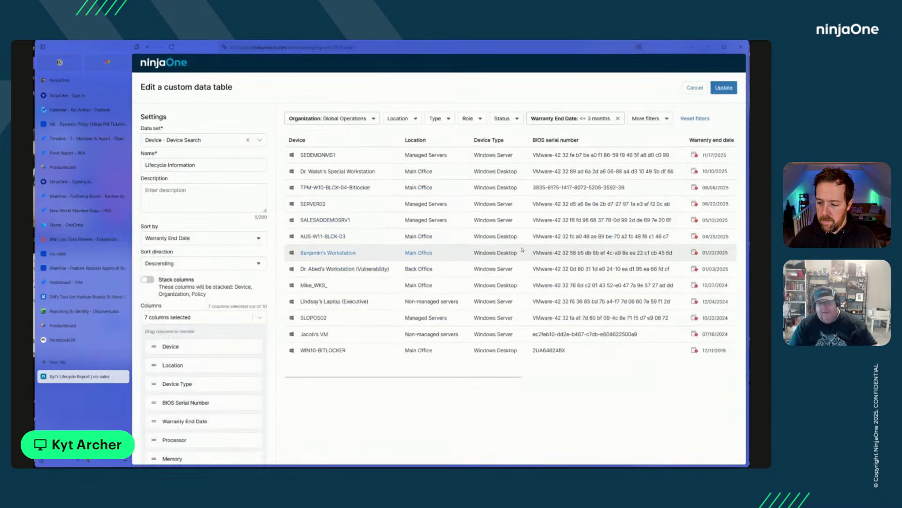
Step: Try filtering the data table by the Windows Server device type and remove that type from the filter
left_click(440, 118)
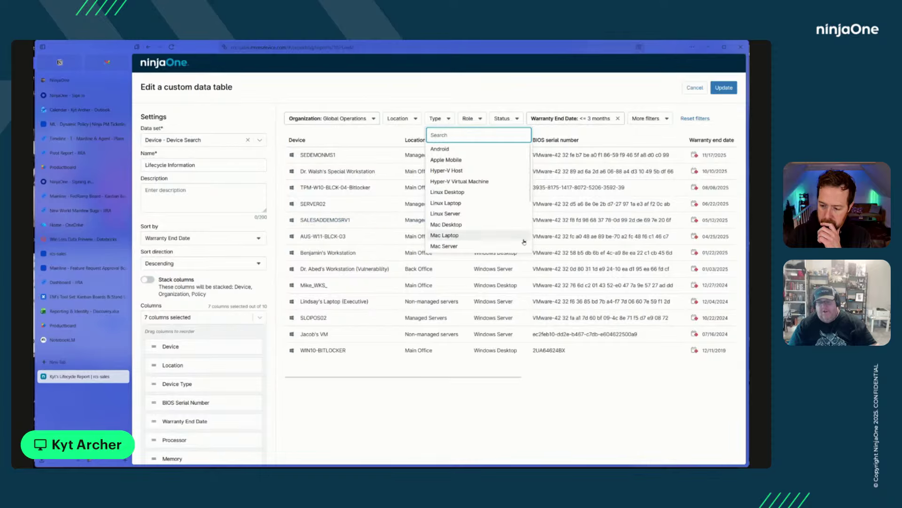
scroll(502, 228, "down", 3)
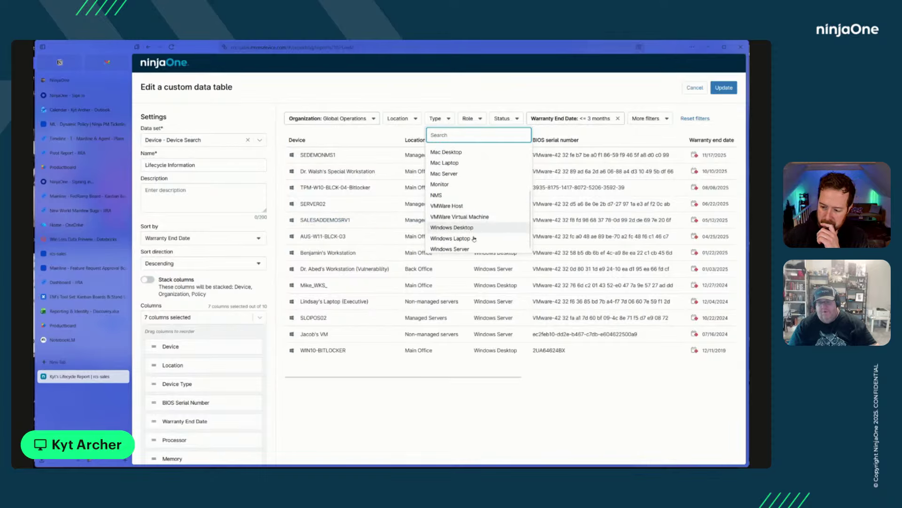
left_click(460, 250)
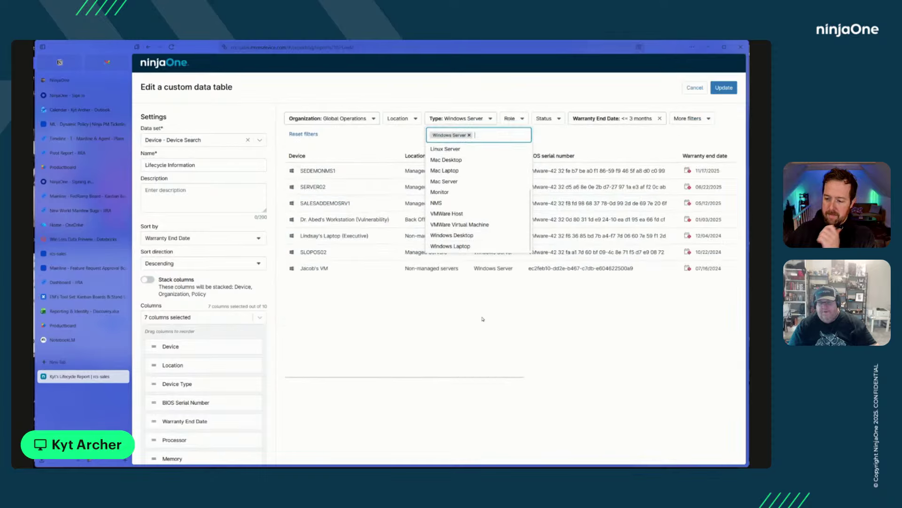
left_click(483, 319)
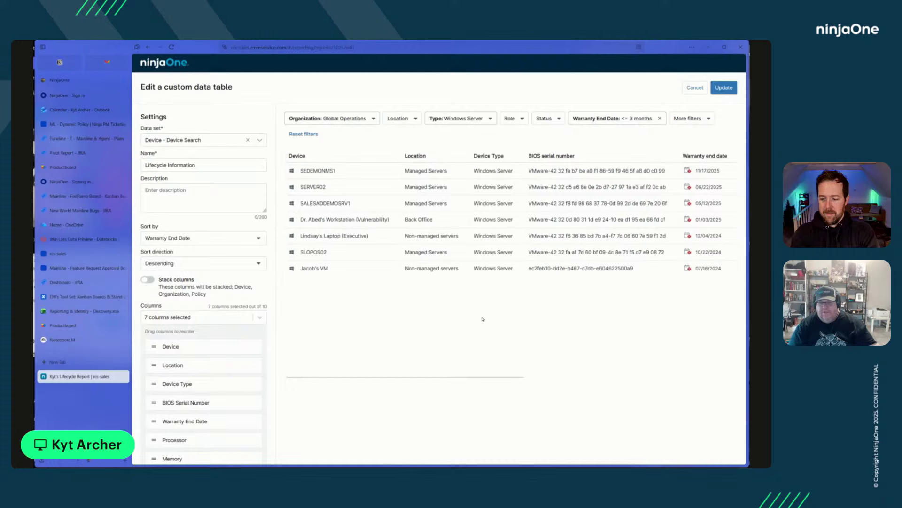
left_click(485, 121)
left_click(471, 135)
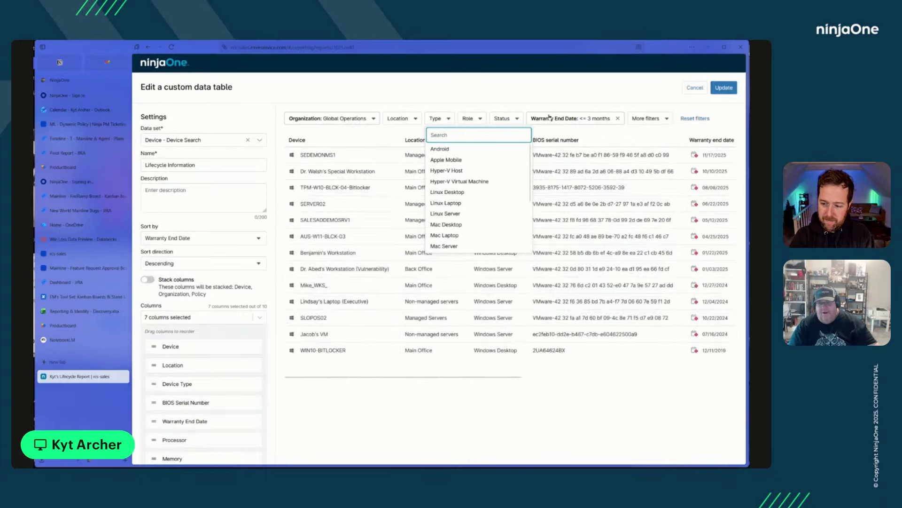
Step: Filter the data table by the Unhealthy device status
left_click(503, 118)
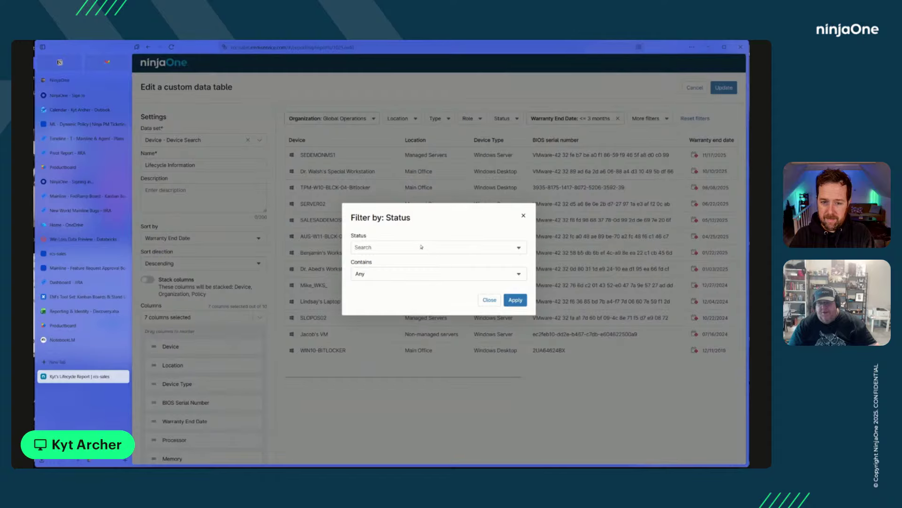
left_click(422, 247)
left_click(447, 282)
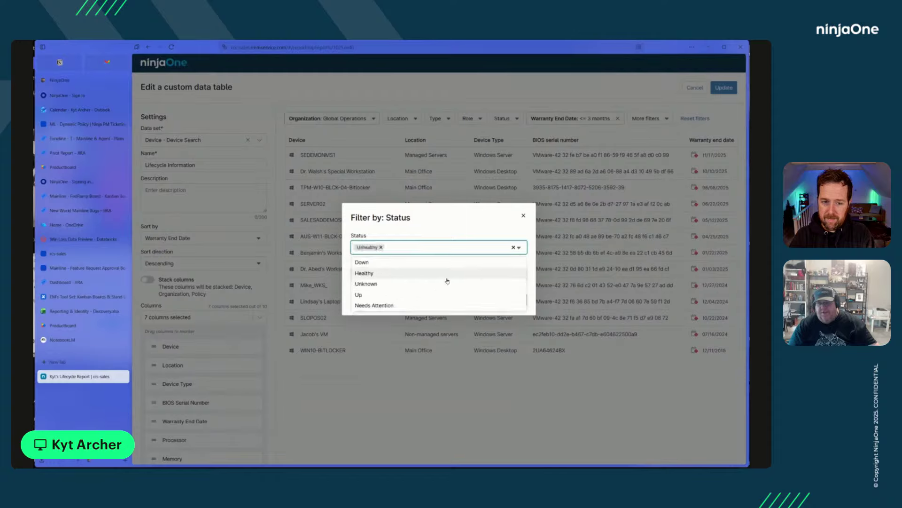
left_click(454, 229)
left_click(514, 301)
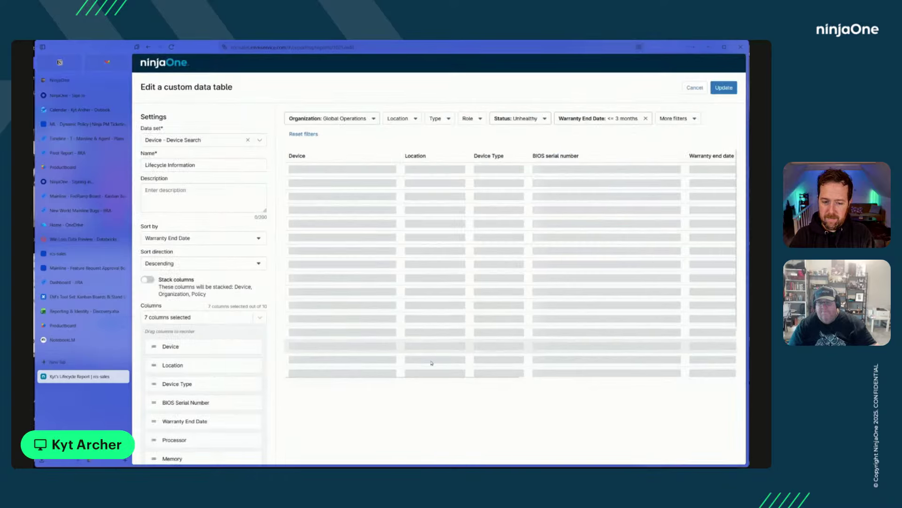
Step: Clear the Unhealthy value from the data table's Status filter and apply the empty filter
left_click(526, 120)
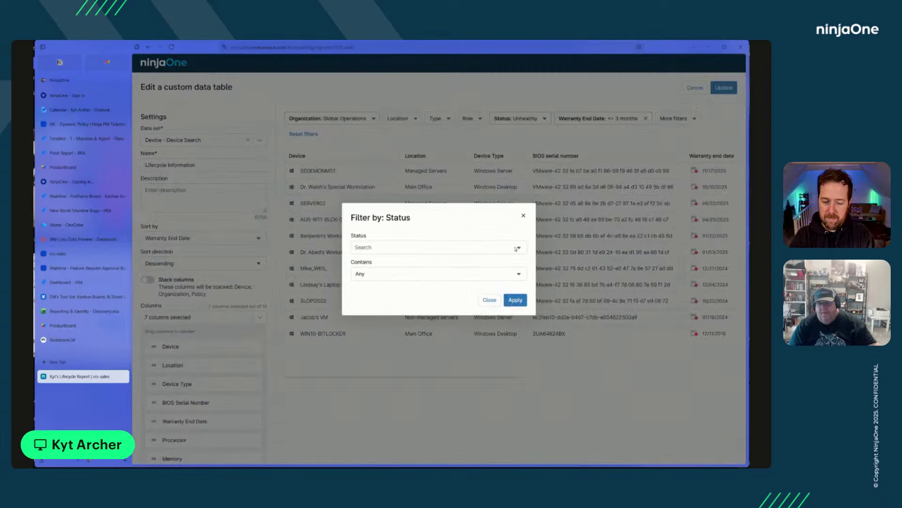
left_click(523, 216)
left_click(518, 119)
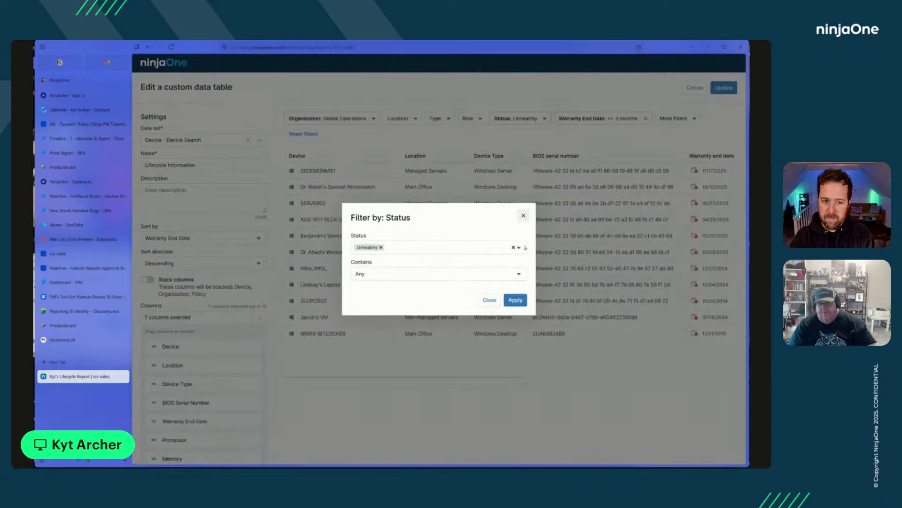
left_click(515, 248)
left_click(514, 248)
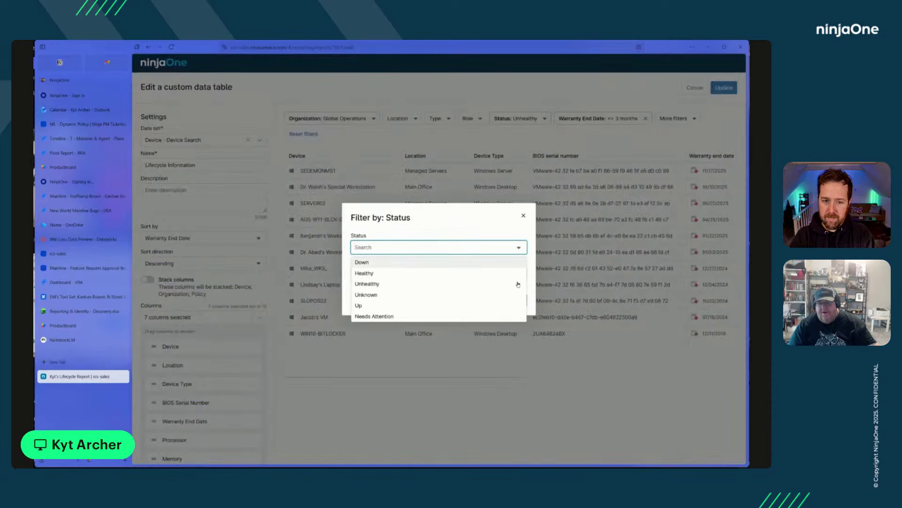
left_click(515, 300)
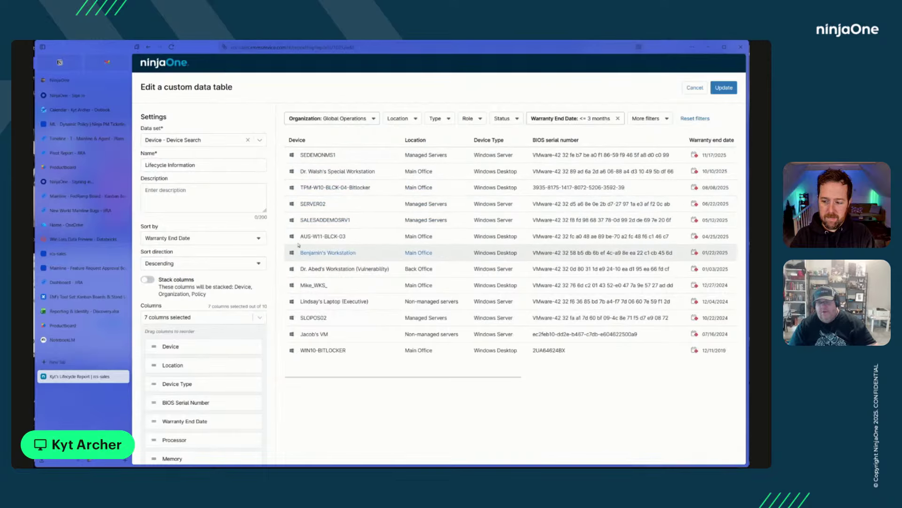
Step: Leave the data table, section and report template editors without saving any changes
left_click_drag(481, 377, 389, 374)
left_click(722, 88)
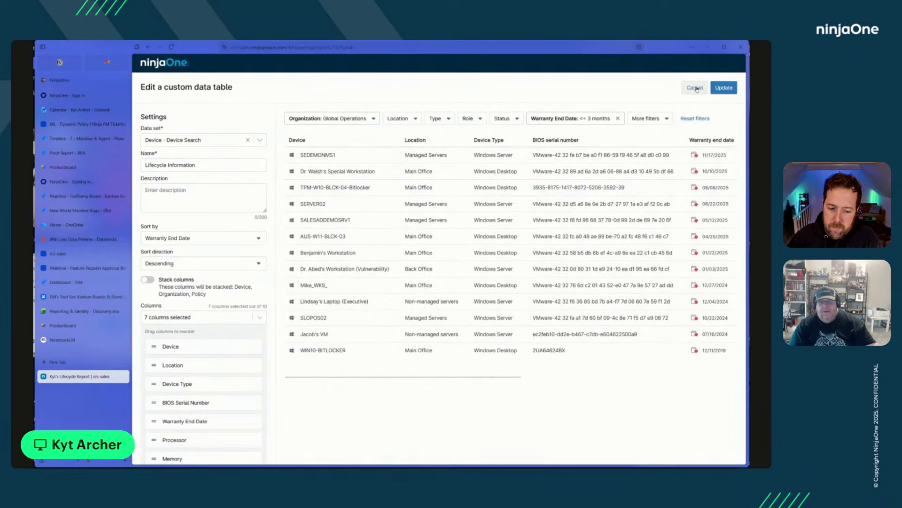
left_click(489, 312)
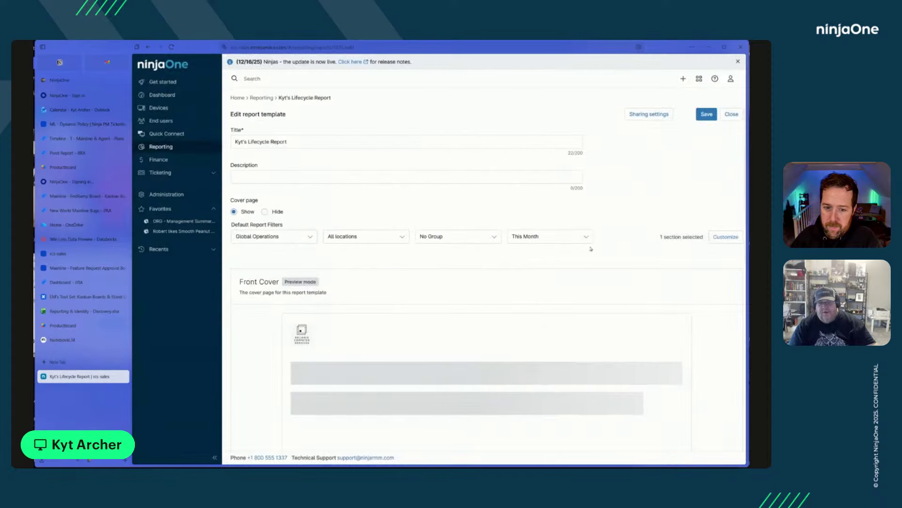
left_click(731, 114)
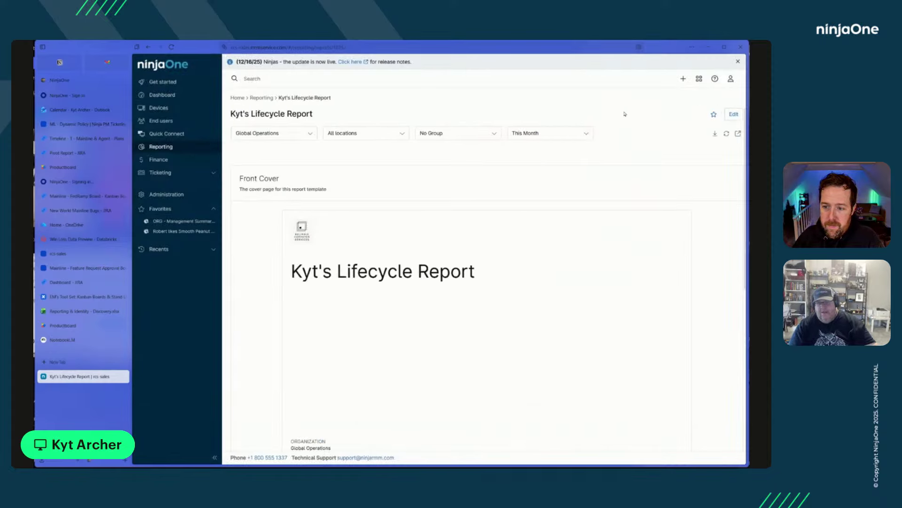
Step: Download the Lifecycle Report as a PDF and acknowledge the request
left_click(715, 133)
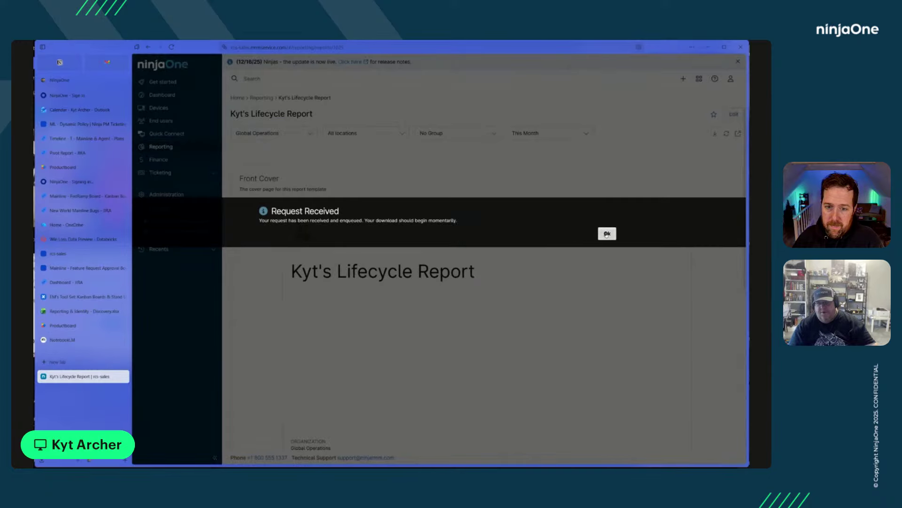
left_click(607, 233)
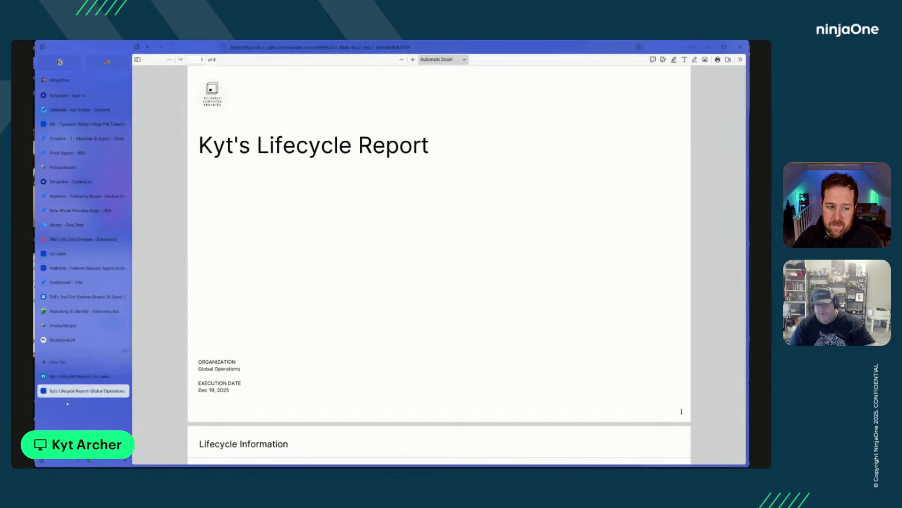
Step: Examine the PDF's cover page and the Lifecycle Information table across its pages, including warranty end dates, processor and memory
scroll(423, 182, "down", 6)
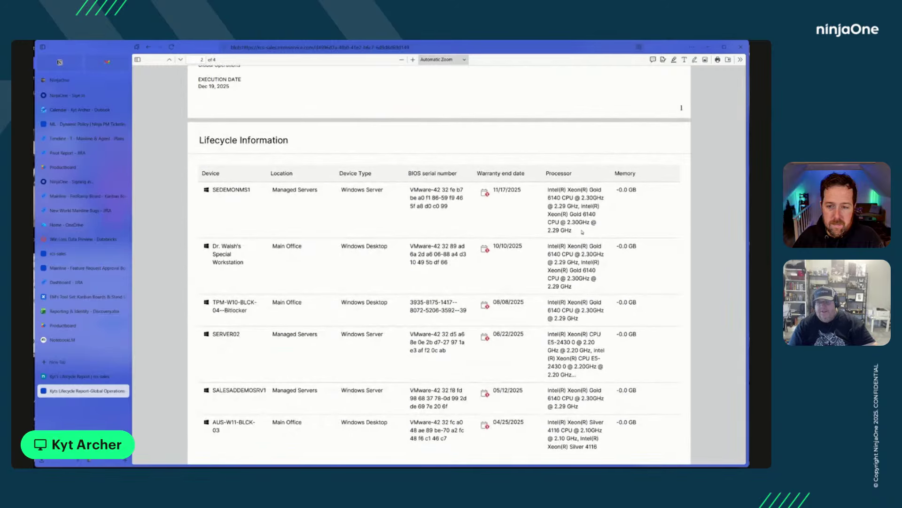
scroll(476, 236, "down", 15)
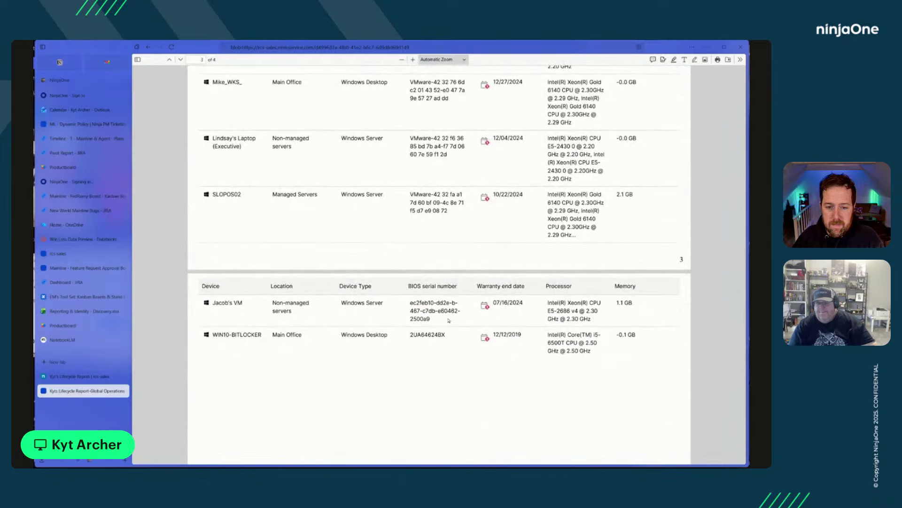
scroll(451, 321, "up", 5)
scroll(451, 321, "up", 15)
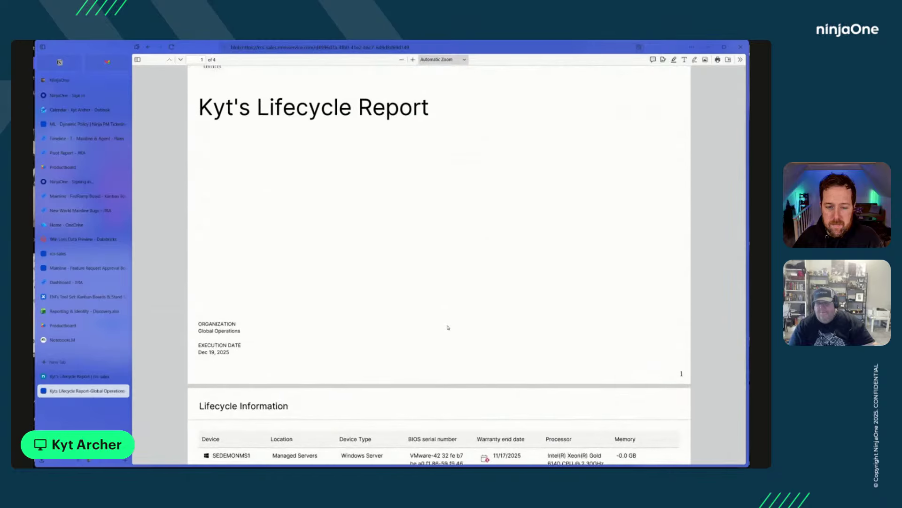
scroll(449, 325, "down", 4)
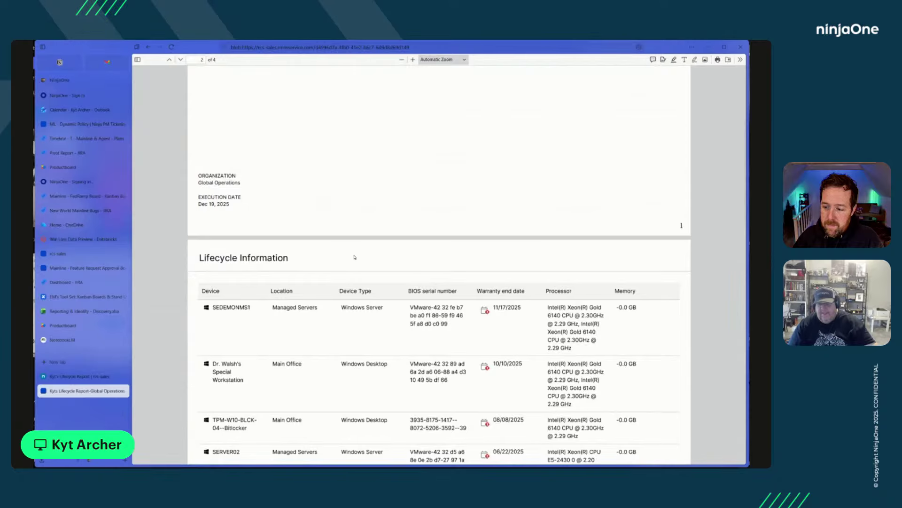
scroll(449, 239, "down", 10)
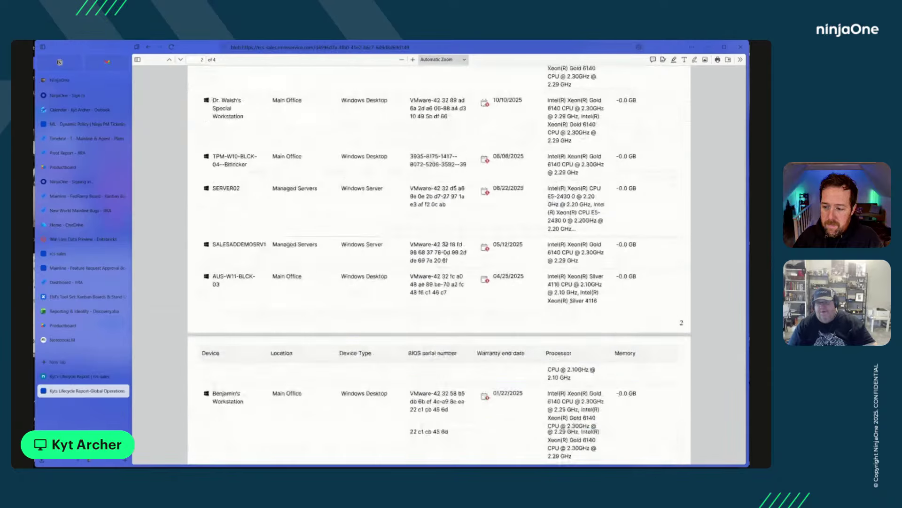
scroll(378, 182, "down", 3)
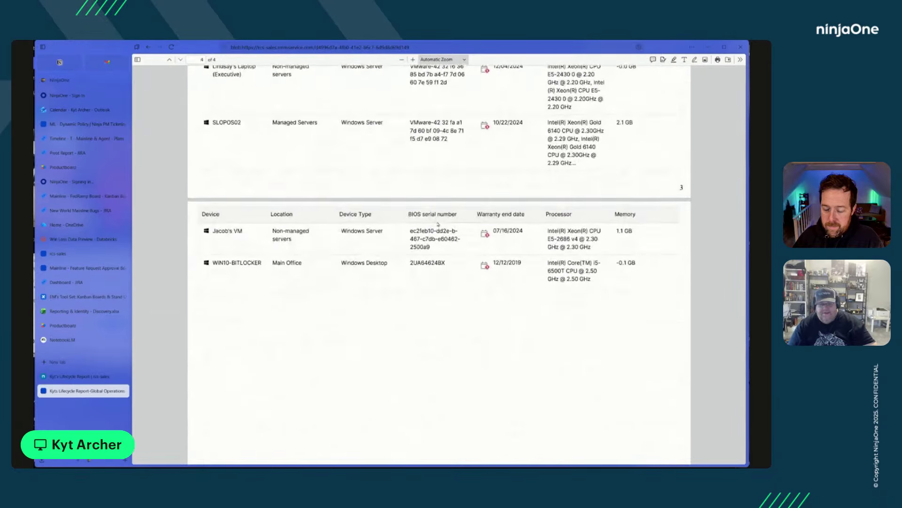
scroll(425, 235, "up", 17)
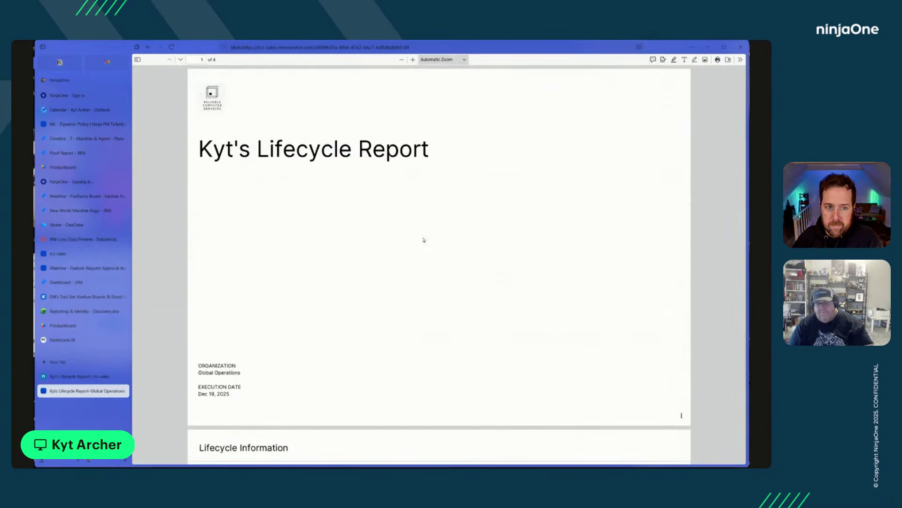
scroll(461, 270, "down", 3)
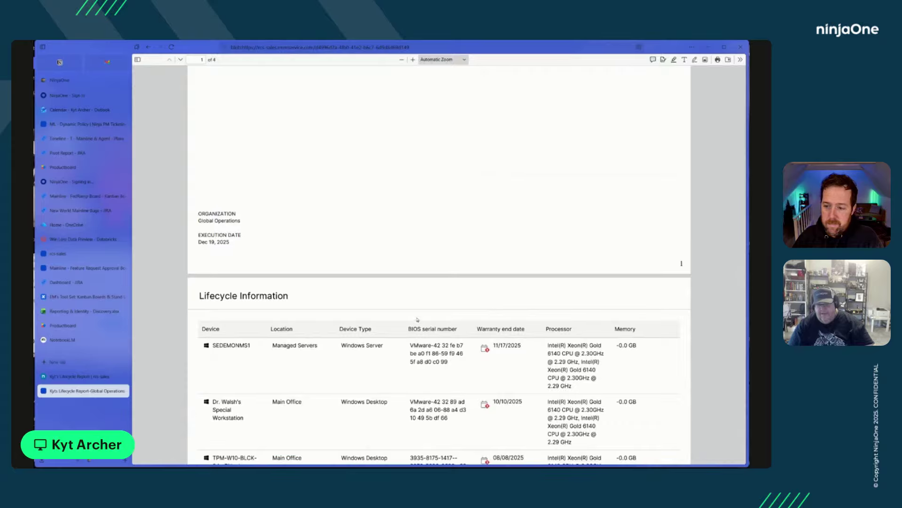
scroll(414, 326, "down", 2)
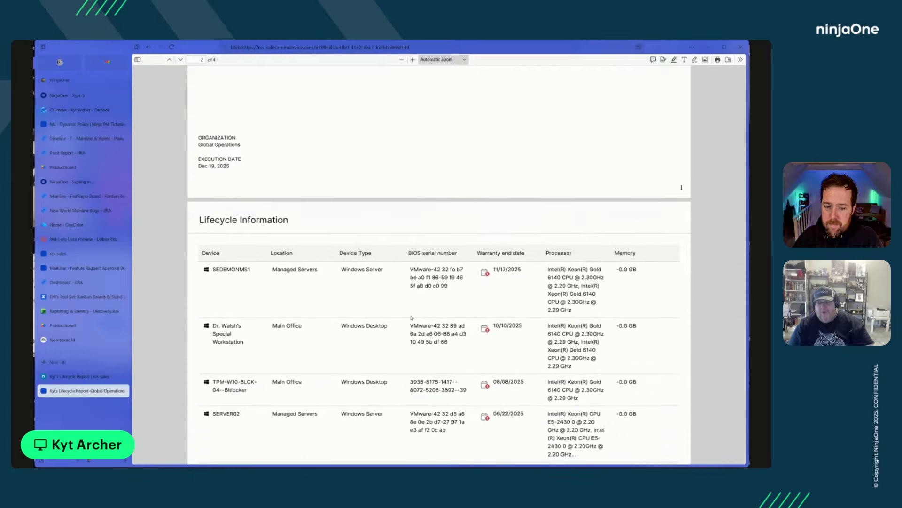
Step: Close the Lifecycle Report PDF and return to the list of report templates
left_click(123, 390)
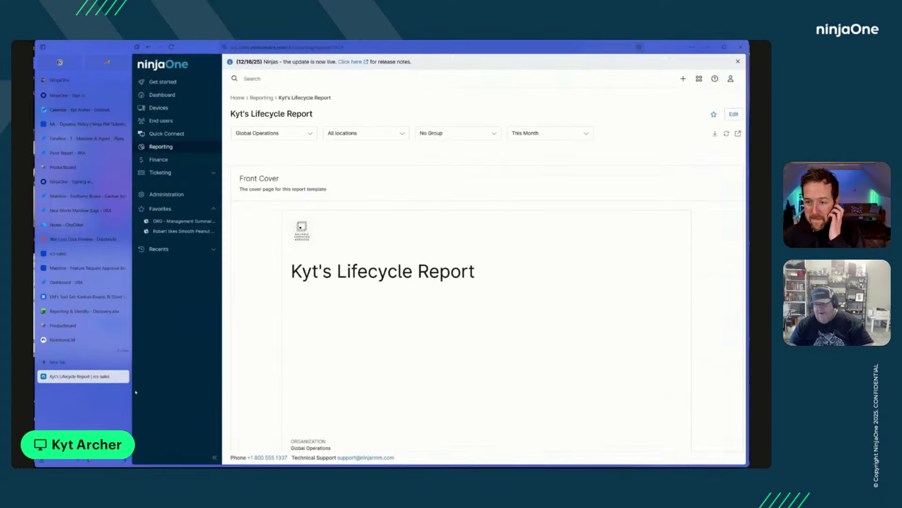
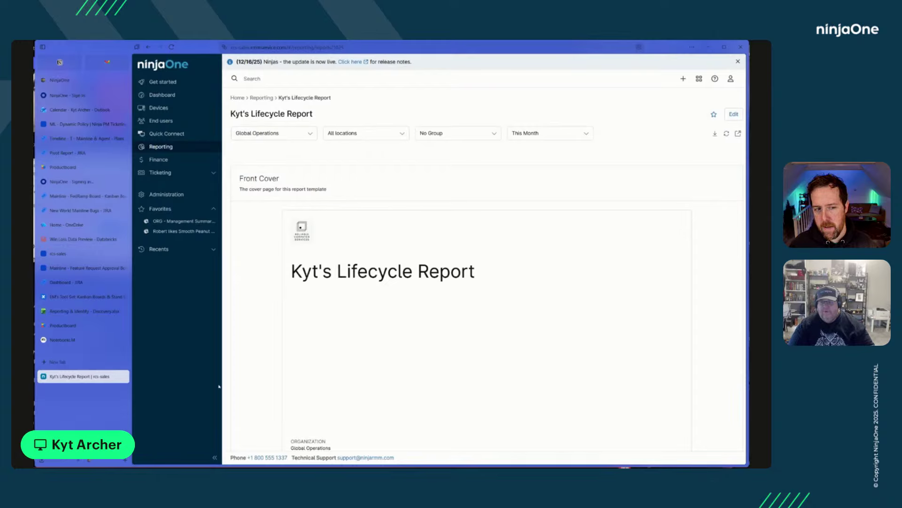
left_click(196, 147)
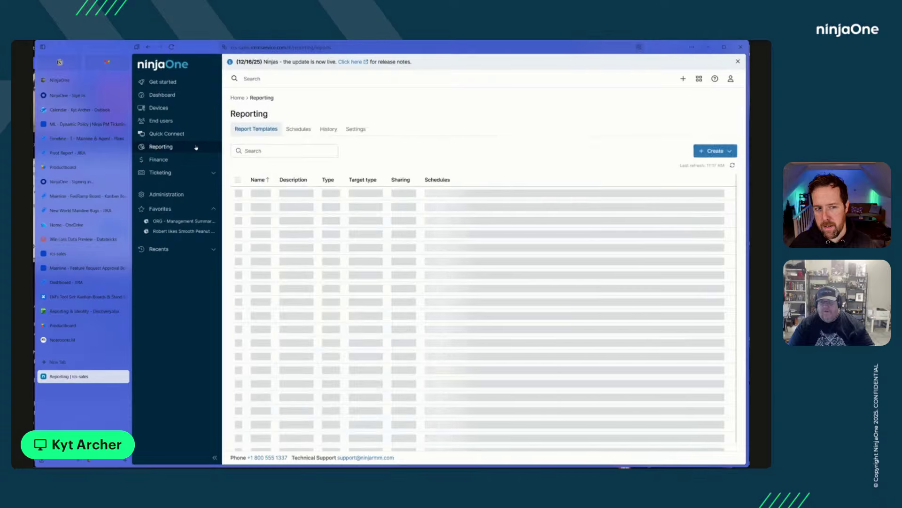
Step: Create a blank summary report with the Global target type, private sharing and the name uaoiaouiouieidiheuidhtuiau
left_click(707, 150)
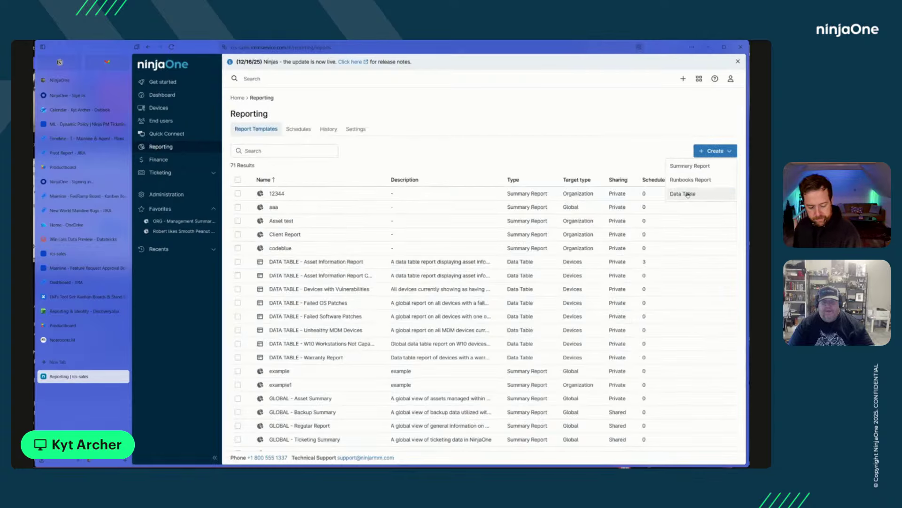
left_click(689, 166)
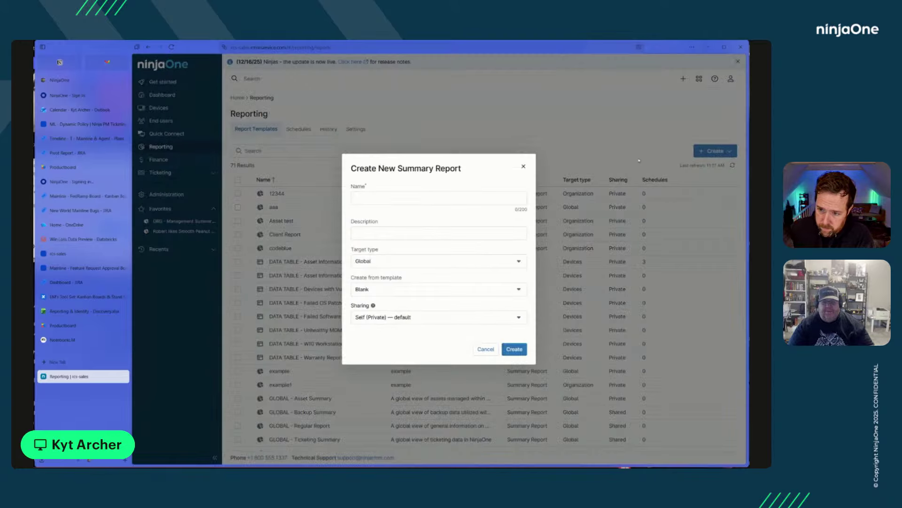
left_click(378, 262)
left_click(390, 194)
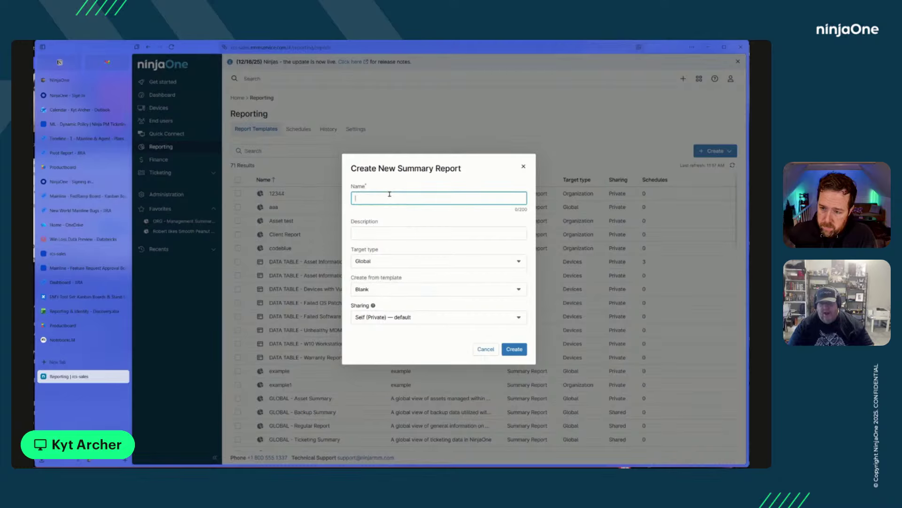
type("uaoiaoul")
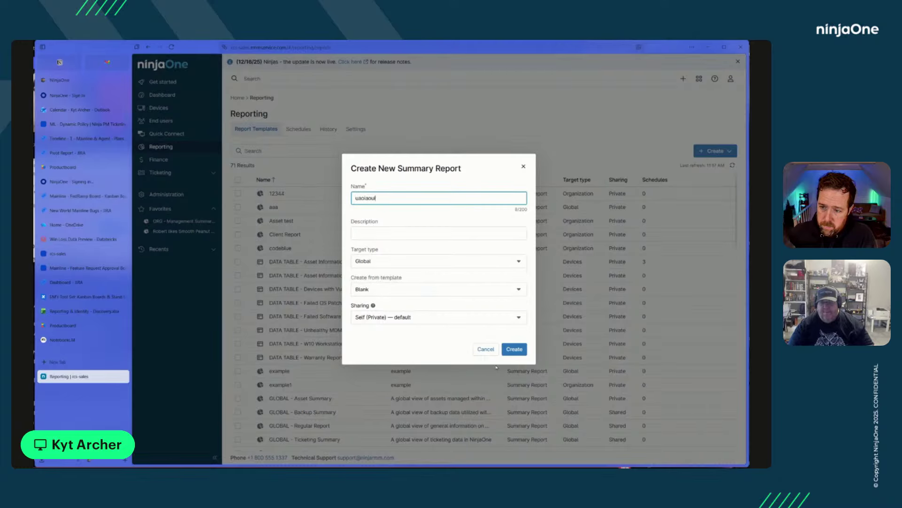
type("ouieidi")
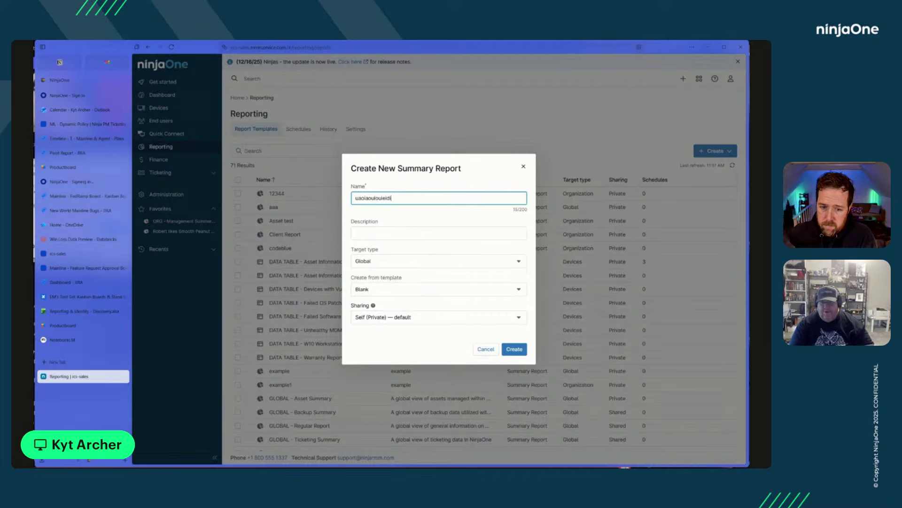
type("heuidhtuiau")
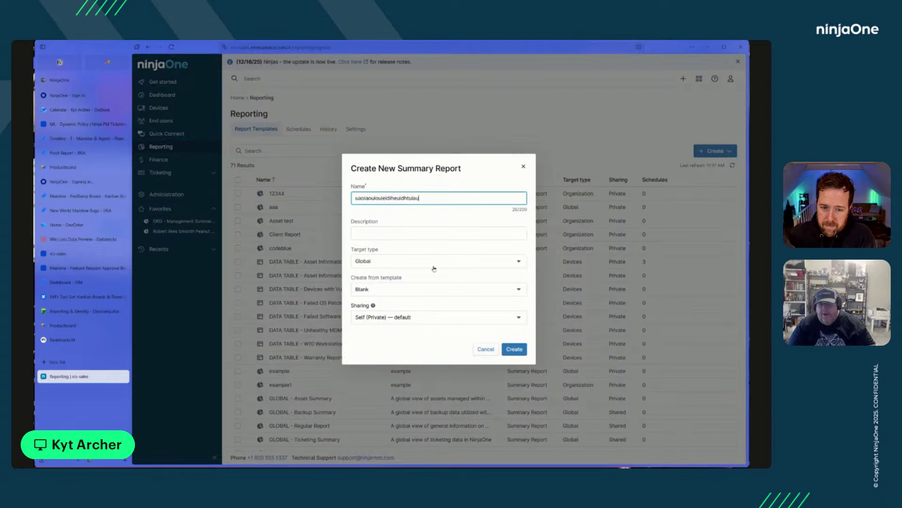
key("Return")
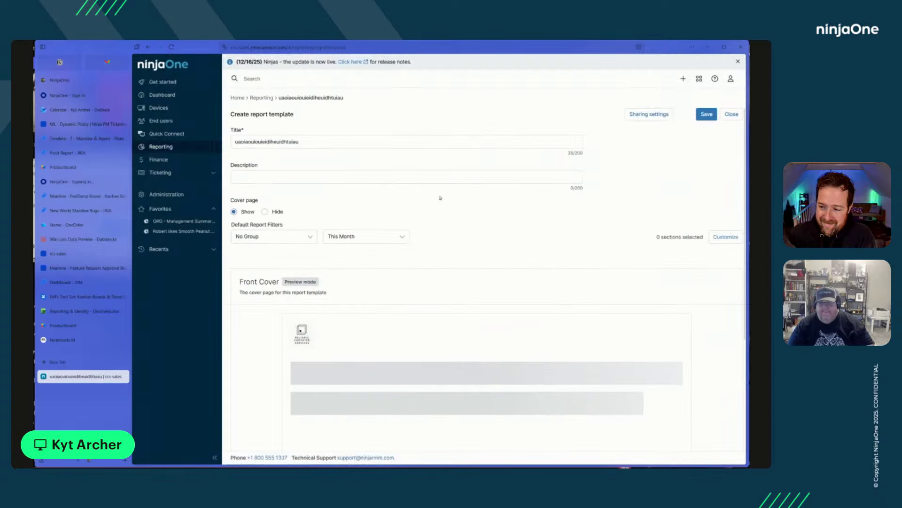
Step: View the section types available for the new report template, adding none, and look over its cover page preview
left_click(728, 237)
left_click(517, 264)
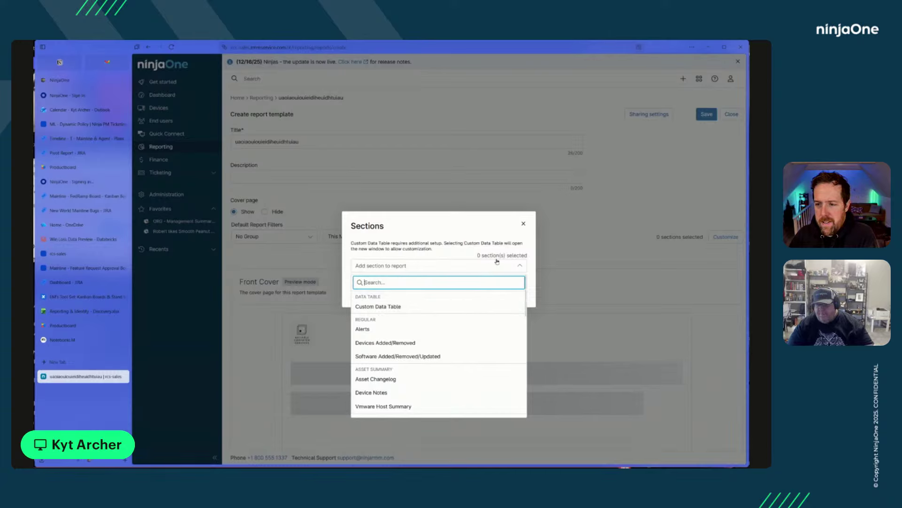
left_click(523, 223)
left_click(523, 224)
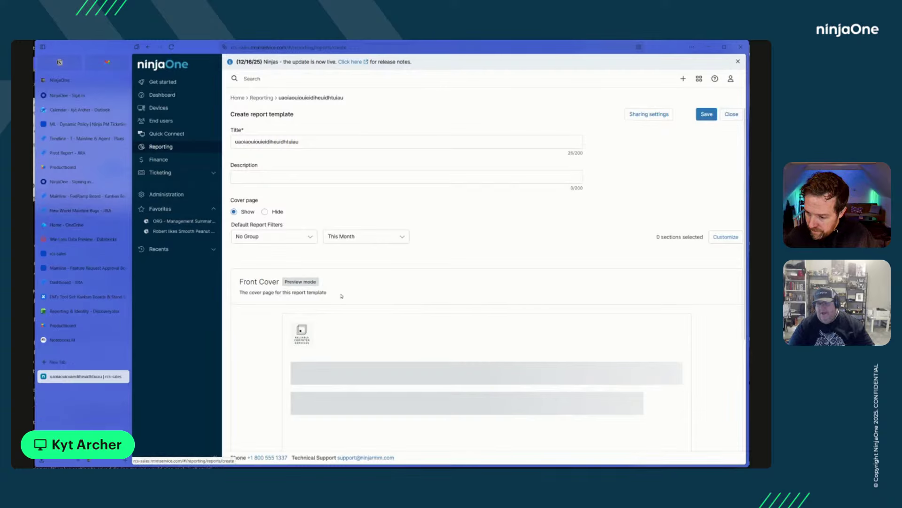
scroll(586, 113, "down", 3)
scroll(644, 245, "up", 4)
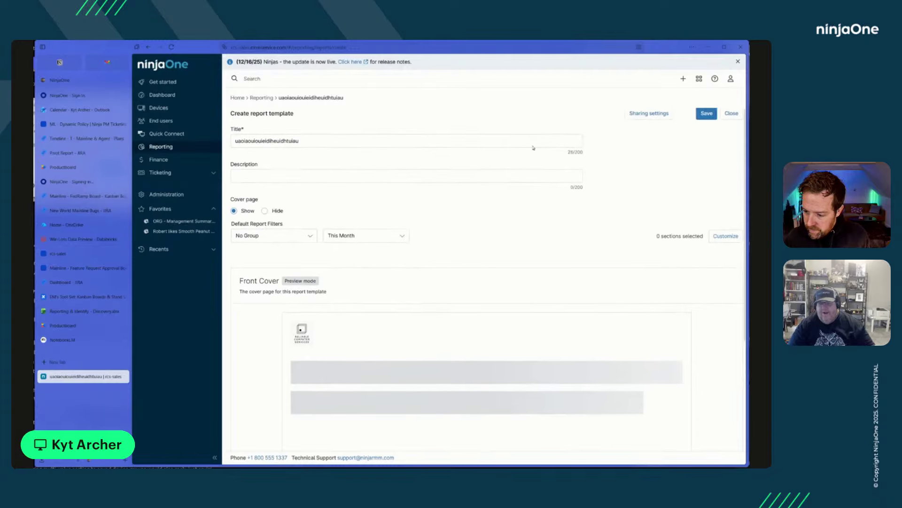
Step: Start a custom data table section on the Device - Device Search data set and try stacked columns on and off
left_click(726, 236)
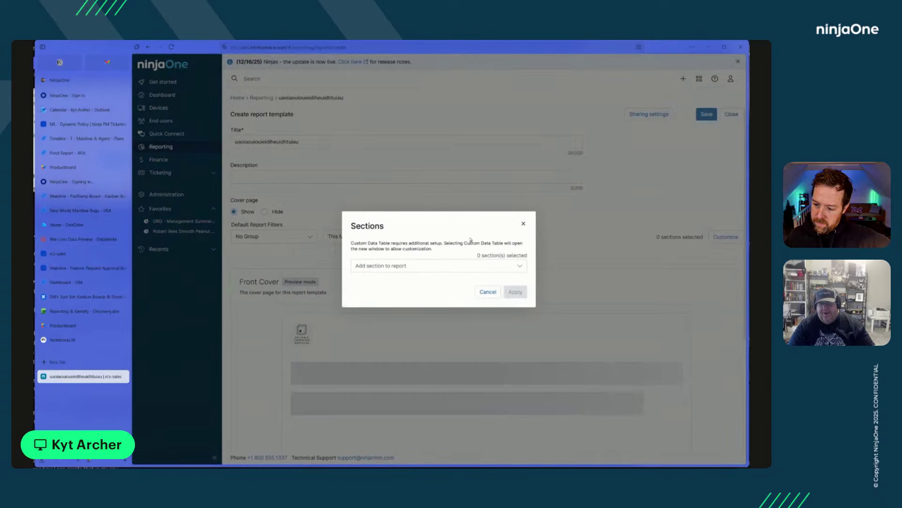
left_click(521, 268)
left_click(413, 306)
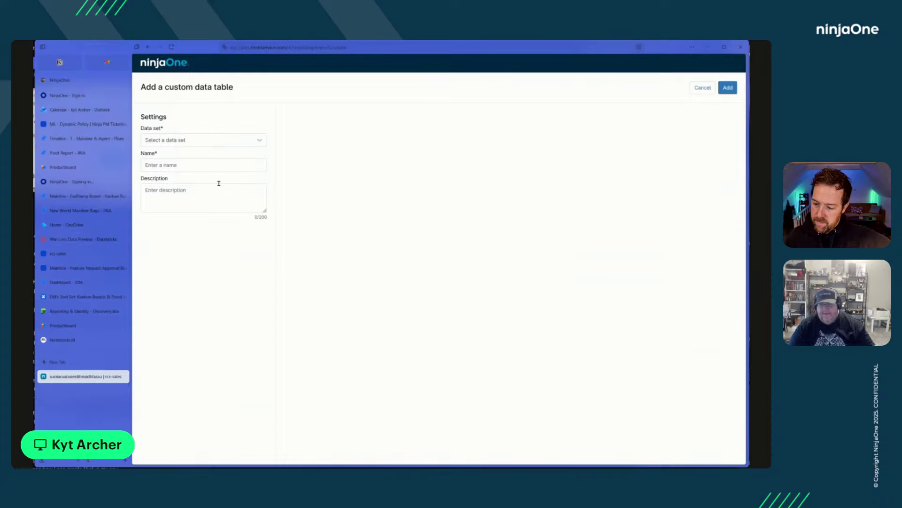
left_click(258, 140)
left_click(214, 156)
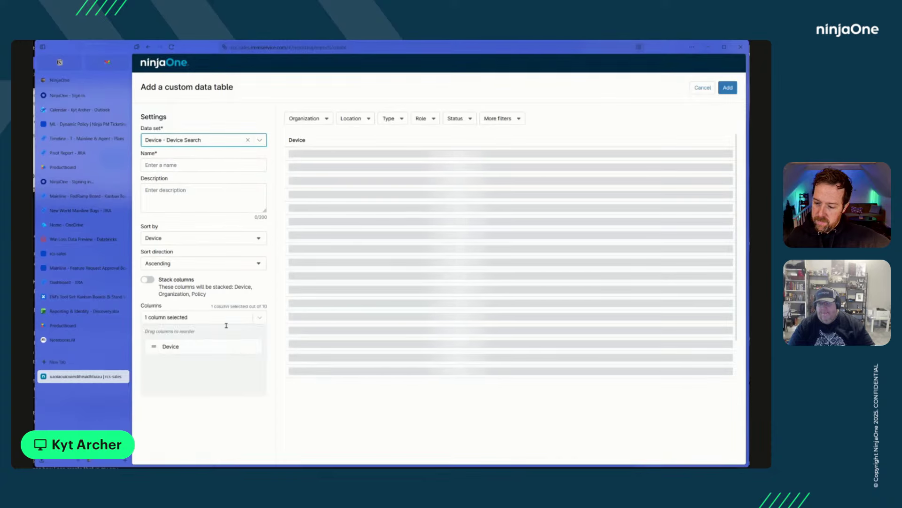
left_click(148, 279)
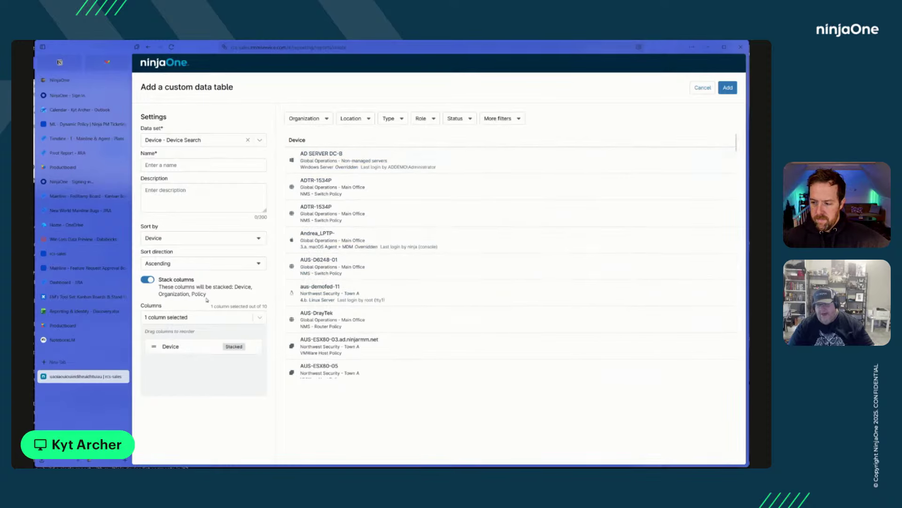
left_click(148, 279)
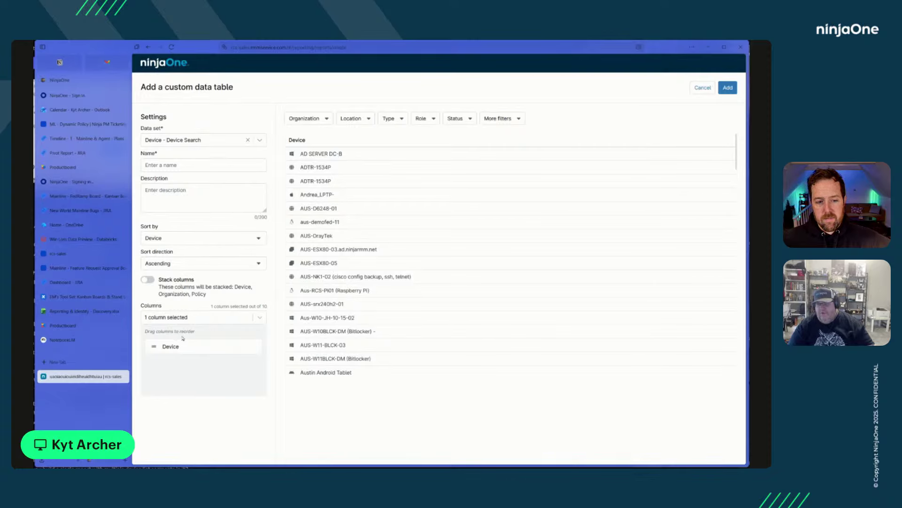
Step: Add the Device Type and Health Status columns to the custom data table and sort it by Device Type
left_click(175, 316)
left_click(185, 383)
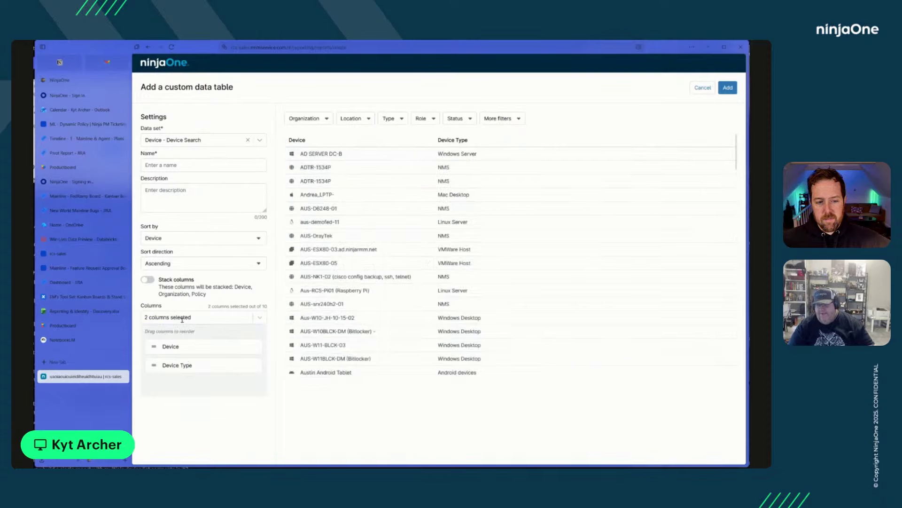
left_click(183, 317)
left_click(188, 396)
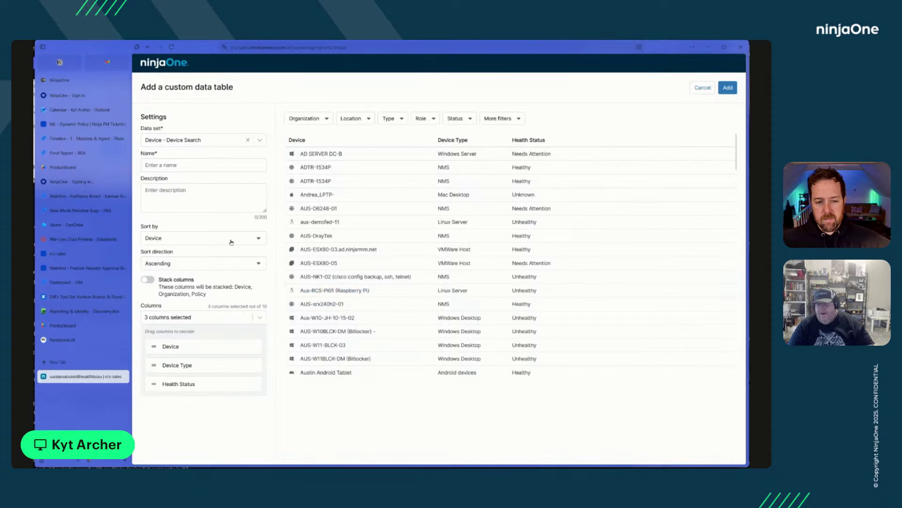
left_click(231, 240)
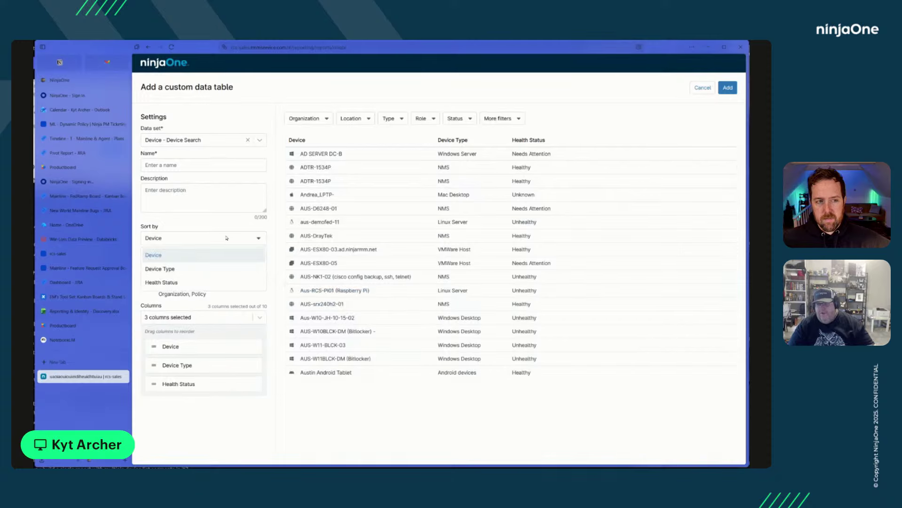
left_click(190, 269)
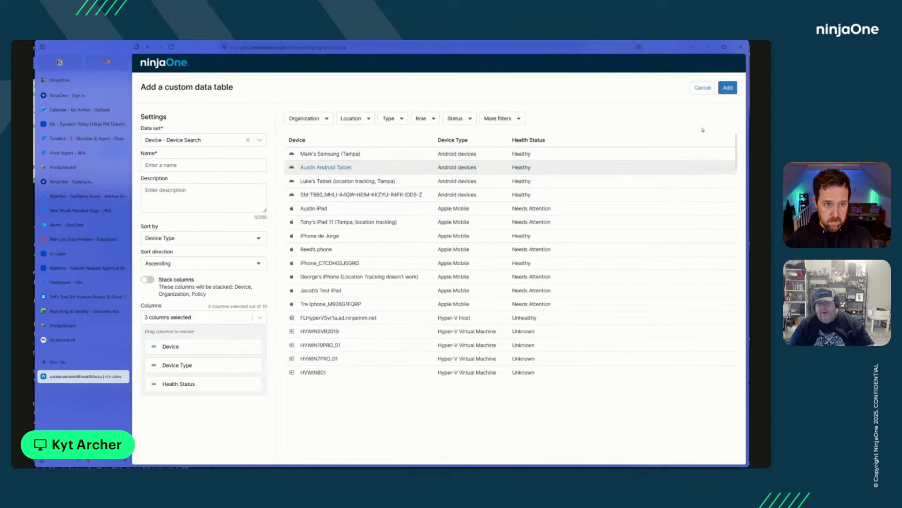
Step: Discard the custom data table and close the new report template without saving
left_click(702, 88)
left_click(487, 290)
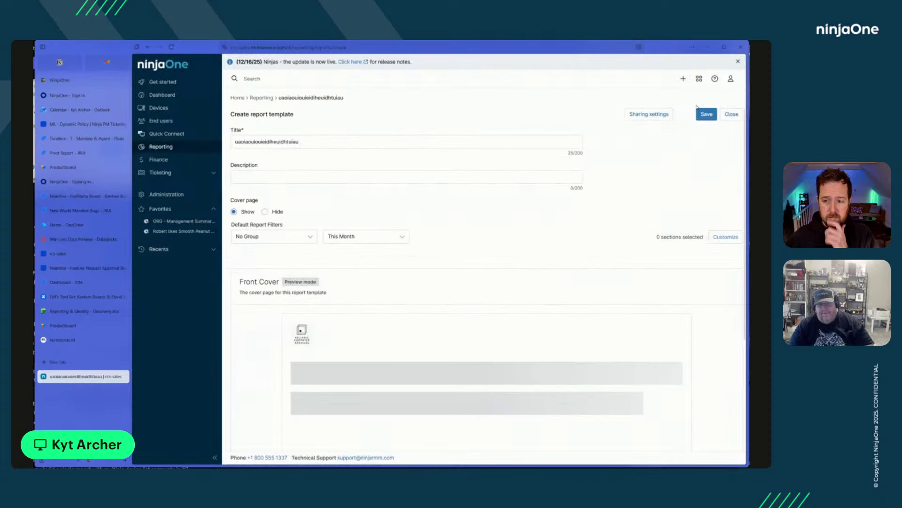
left_click(731, 114)
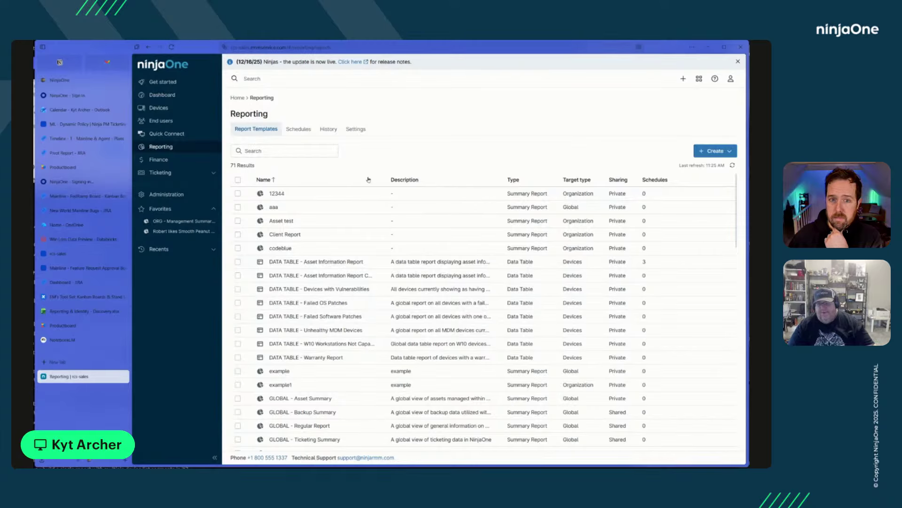
Step: Search the report templates by the owner's first name and open the Data Order Report
left_click(282, 150)
type("kyt")
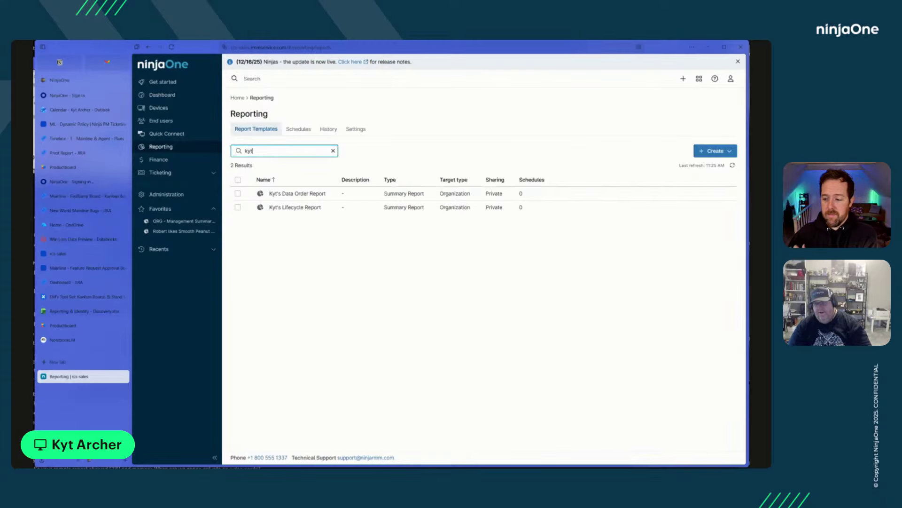
left_click(298, 193)
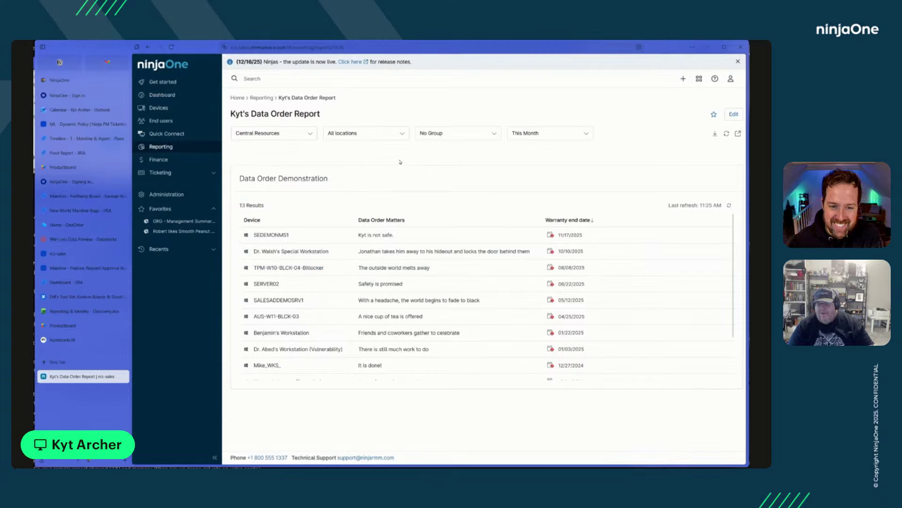
Step: Examine the Data Order Demonstration table, reading the Data Order Matters column in order of the descending warranty end dates
scroll(379, 233, "down", 1)
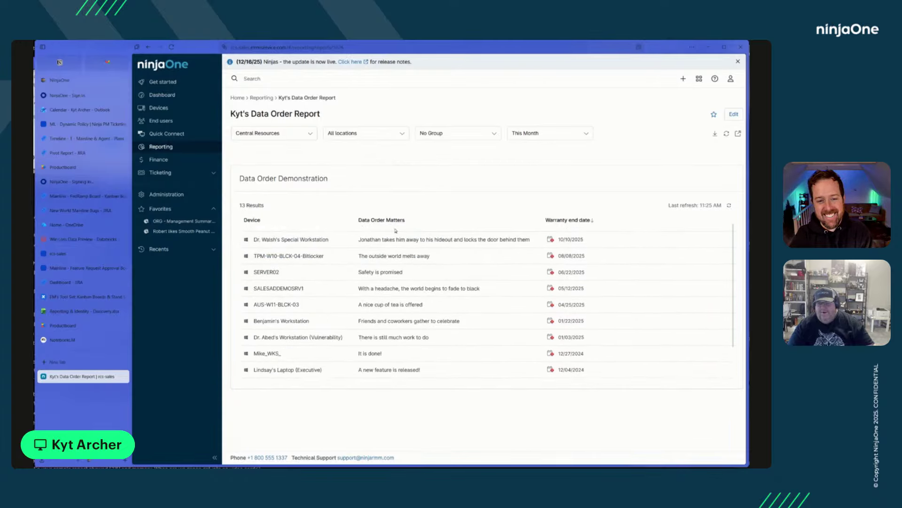
scroll(385, 231, "up", 1)
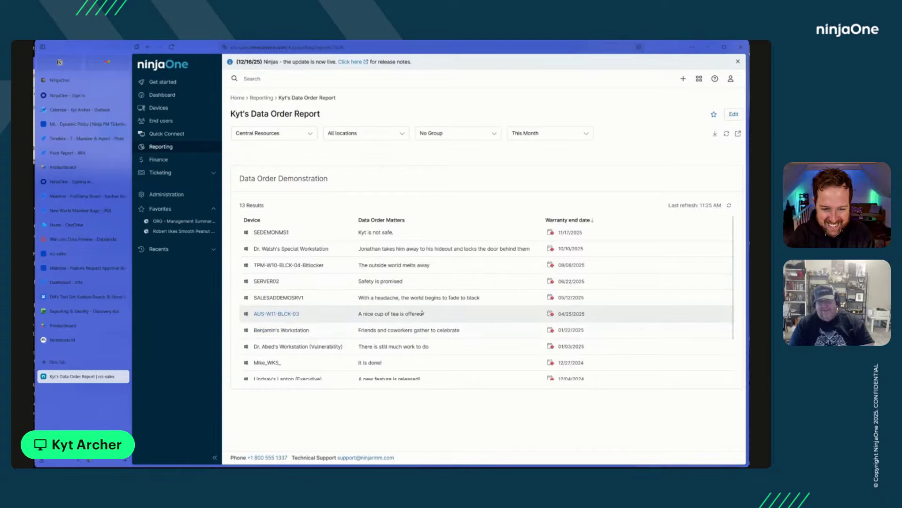
scroll(422, 313, "down", 1)
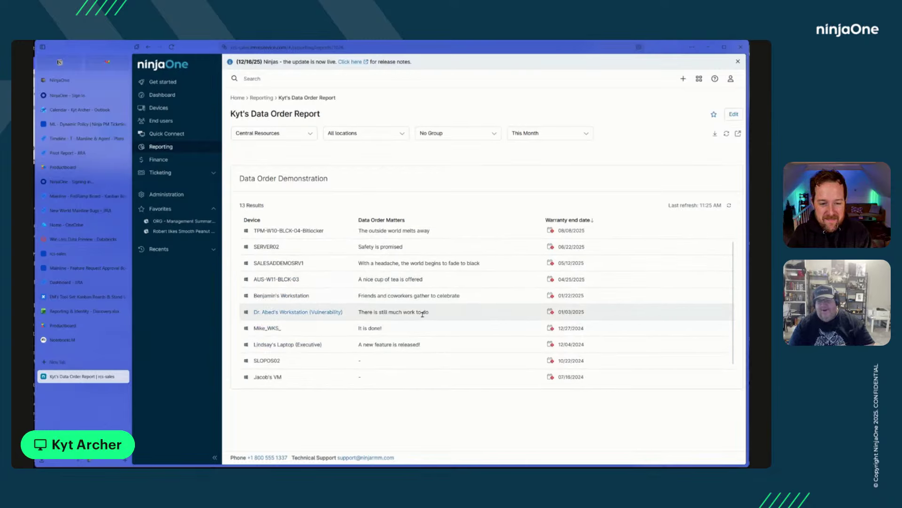
scroll(427, 315, "up", 1)
scroll(427, 308, "up", 1)
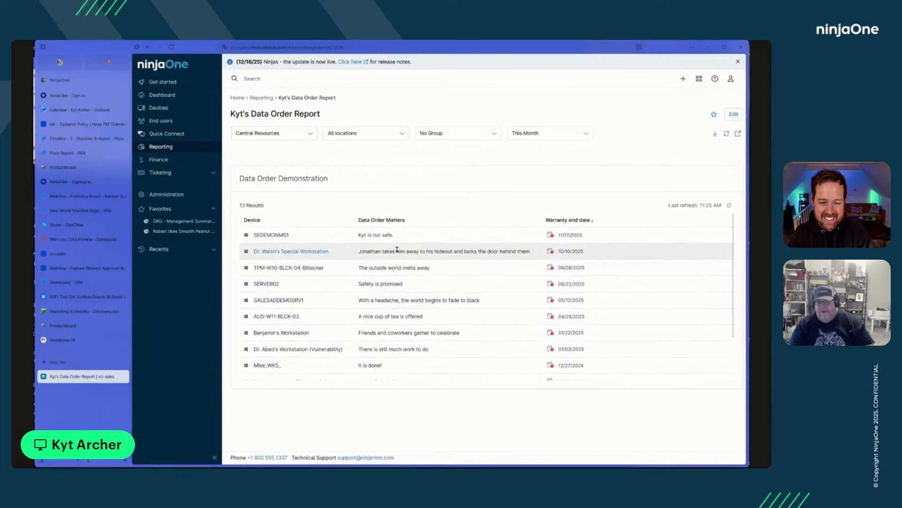
scroll(409, 250, "down", 1)
scroll(404, 282, "up", 1)
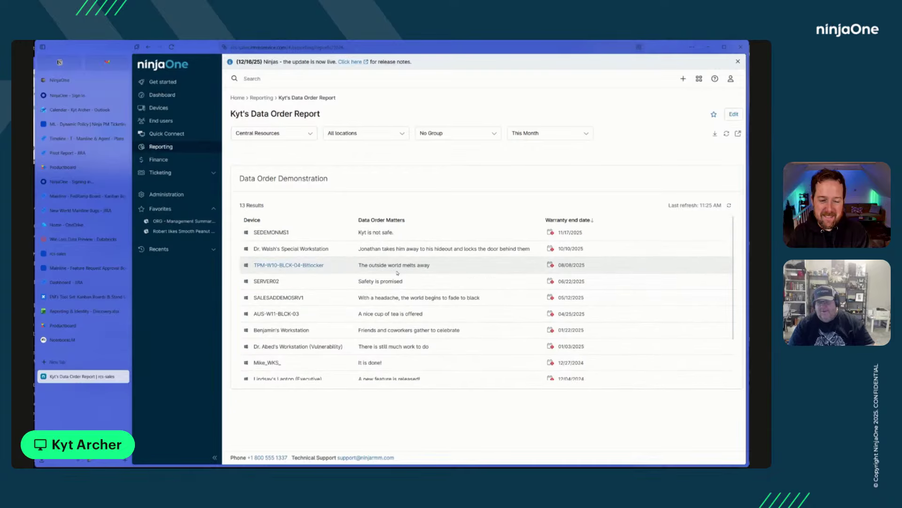
scroll(400, 289, "down", 1)
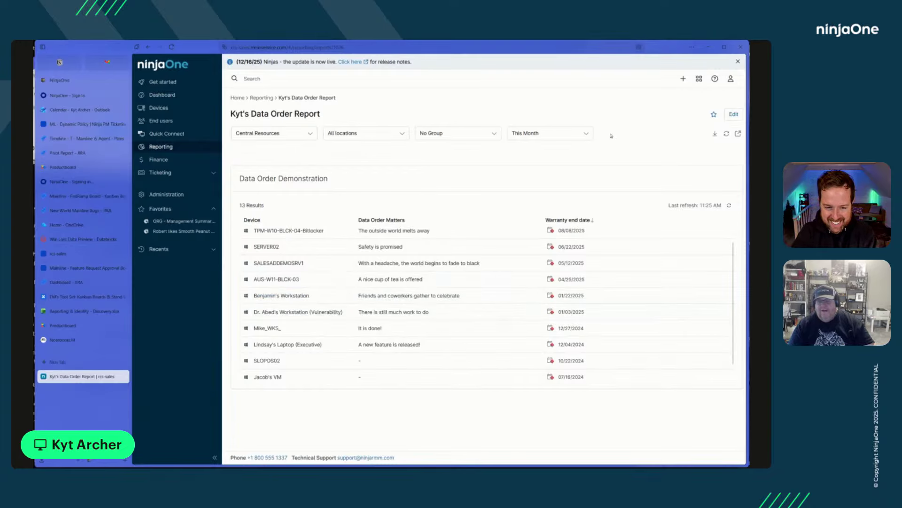
Step: Edit the Data Order Report template and open its Data Order Demonstration data table for editing
left_click(734, 113)
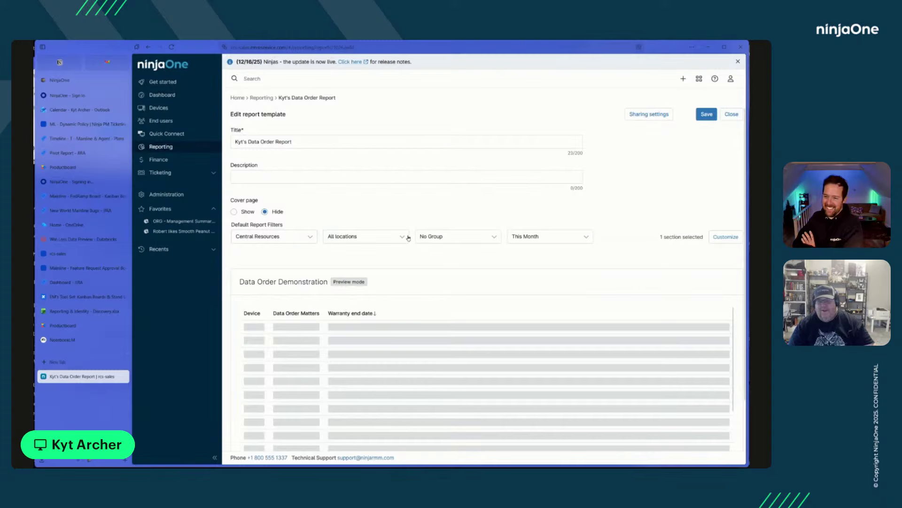
left_click(726, 237)
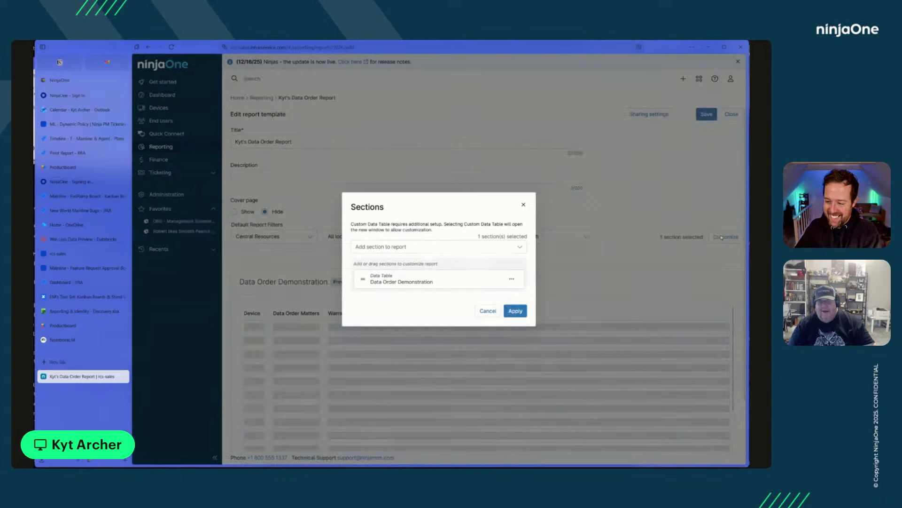
left_click(516, 283)
left_click(552, 293)
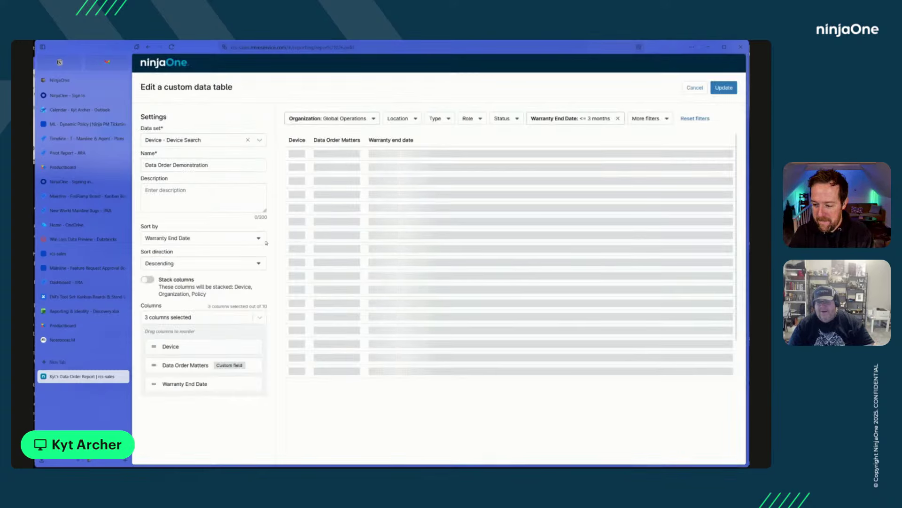
Step: Set the data table's sort direction to Ascending, update it, and save and close the report template
left_click(249, 263)
left_click(197, 280)
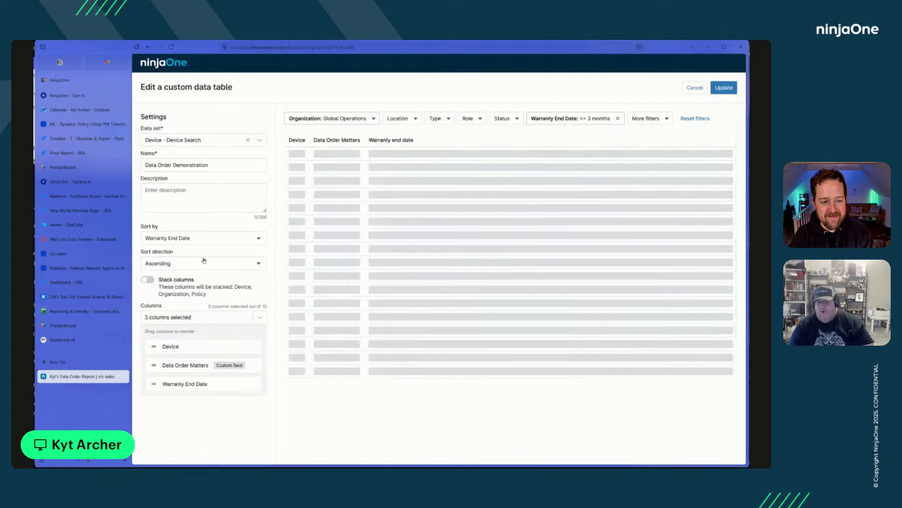
left_click(728, 91)
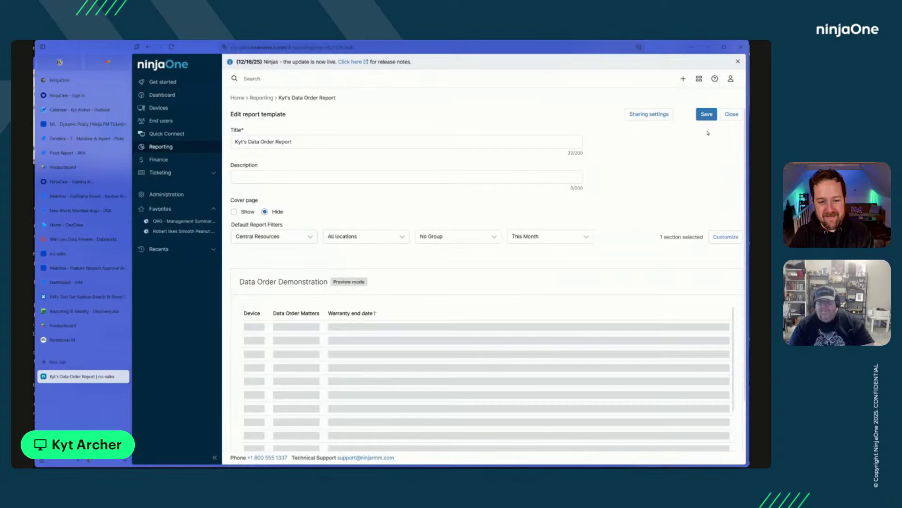
left_click(706, 113)
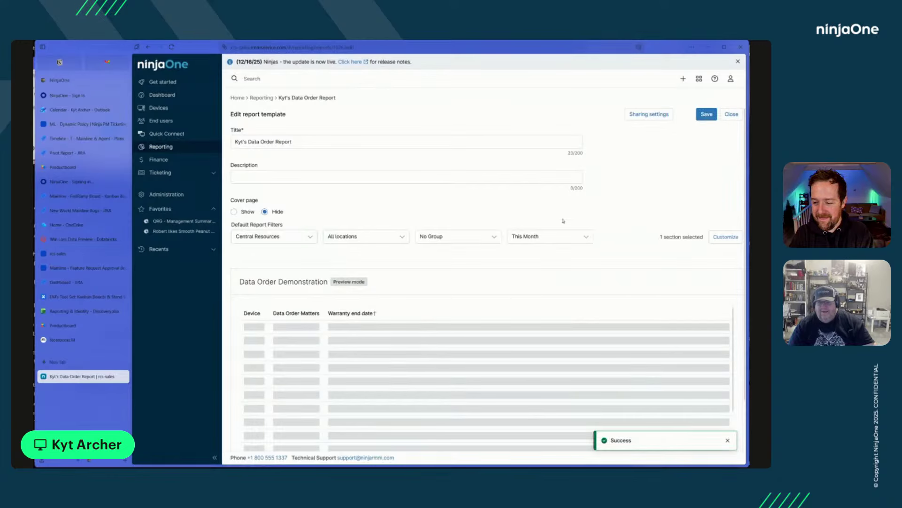
left_click(731, 114)
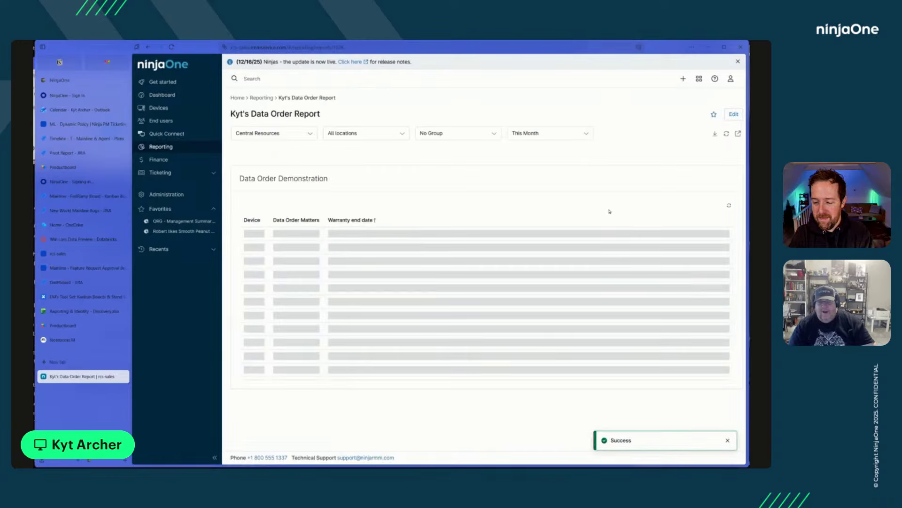
Step: Examine the Data Order Demonstration table, reading the Data Order Matters column in order of ascending warranty end dates
scroll(582, 265, "down", 1)
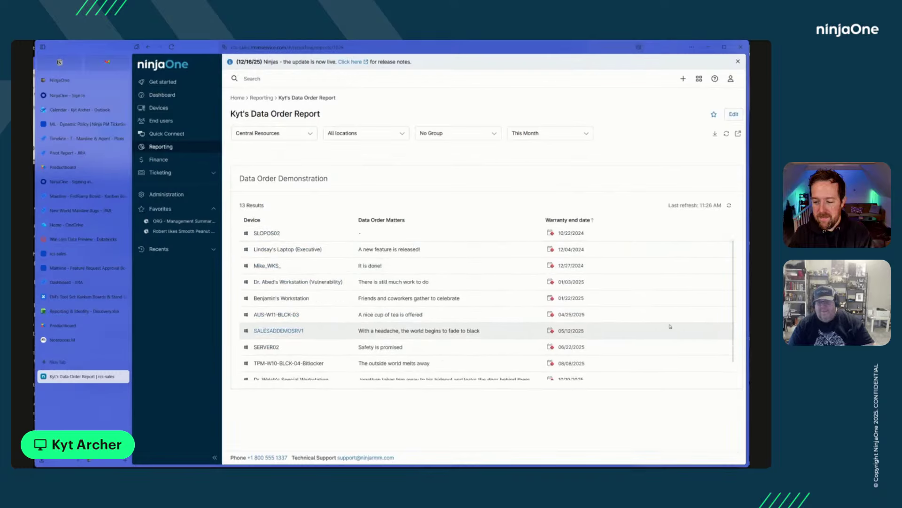
scroll(670, 328, "down", 1)
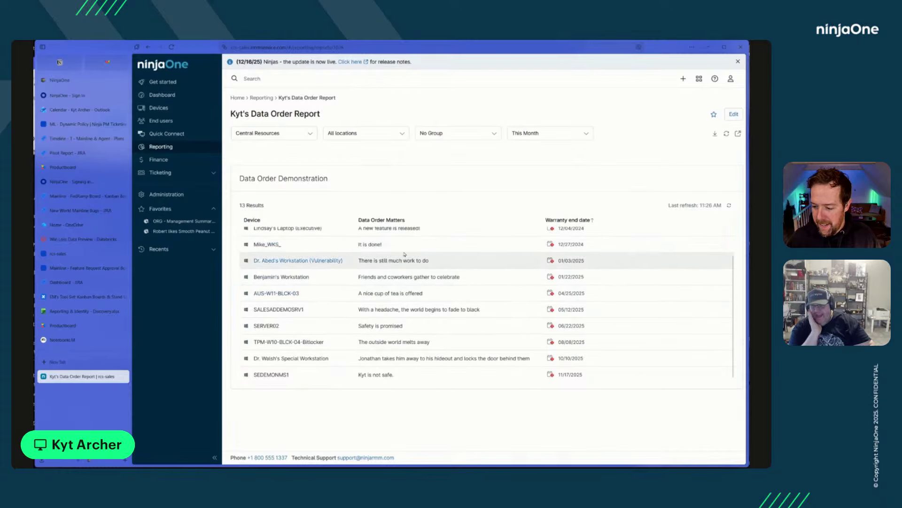
scroll(422, 331, "up", 1)
scroll(416, 319, "down", 1)
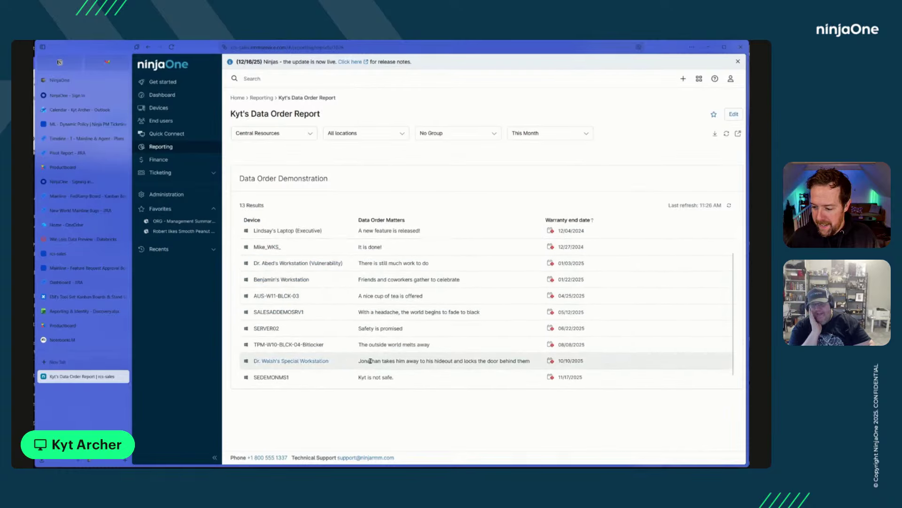